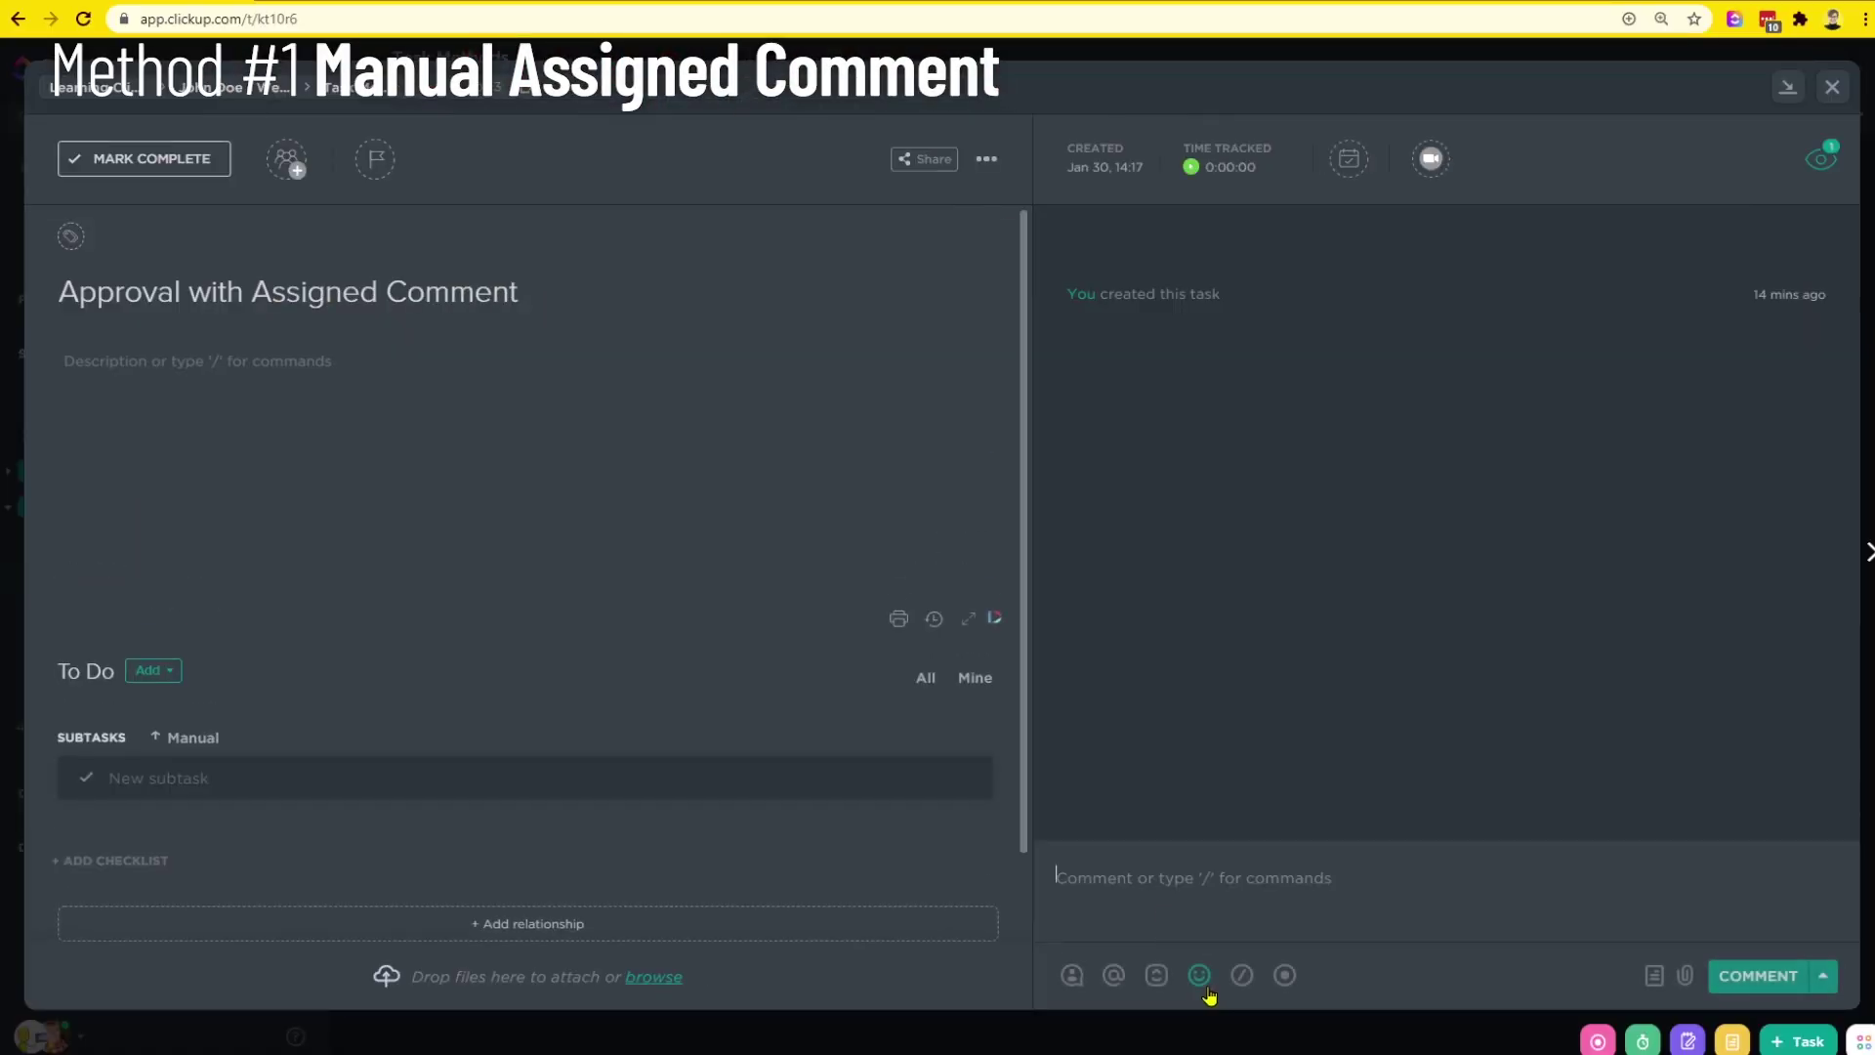
Step: Post the comment 'Check this please?' on the task, assigned to Customer Support
{"action": "type", "text": "Ch"}
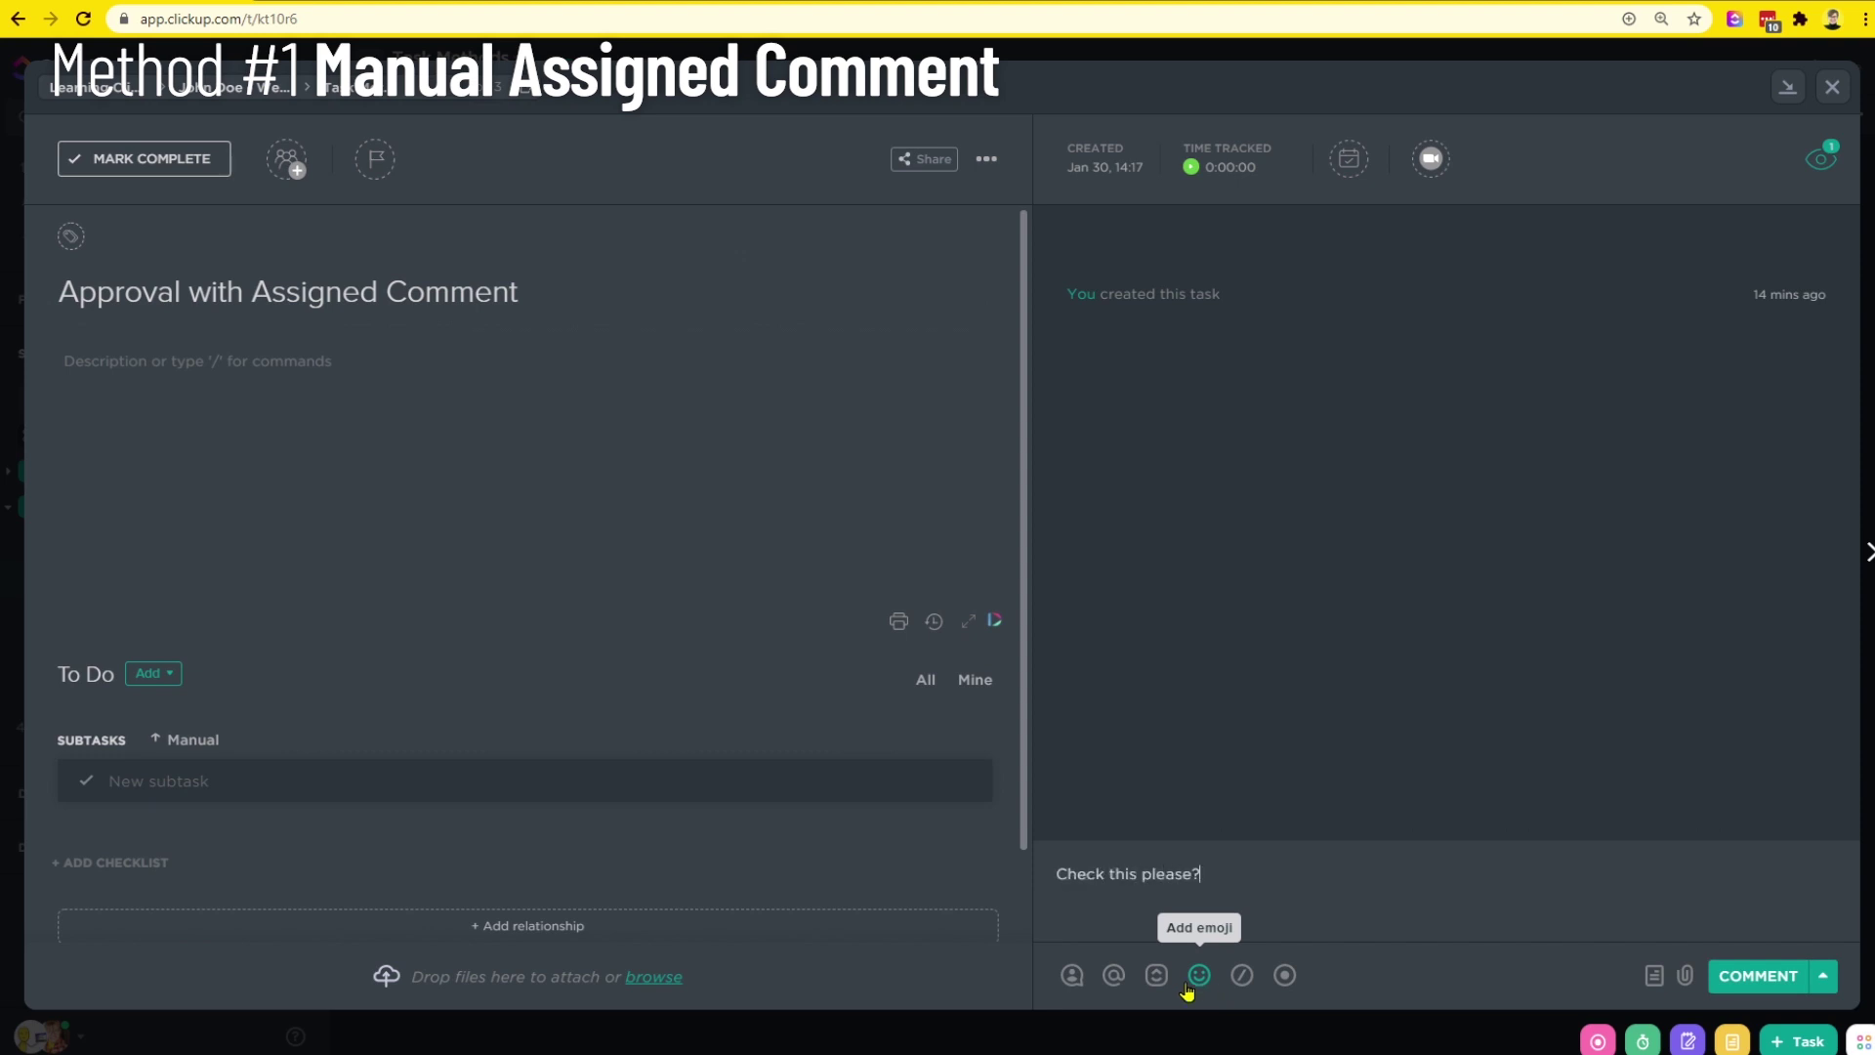
{"action": "left_click", "coordinate": [1072, 974]}
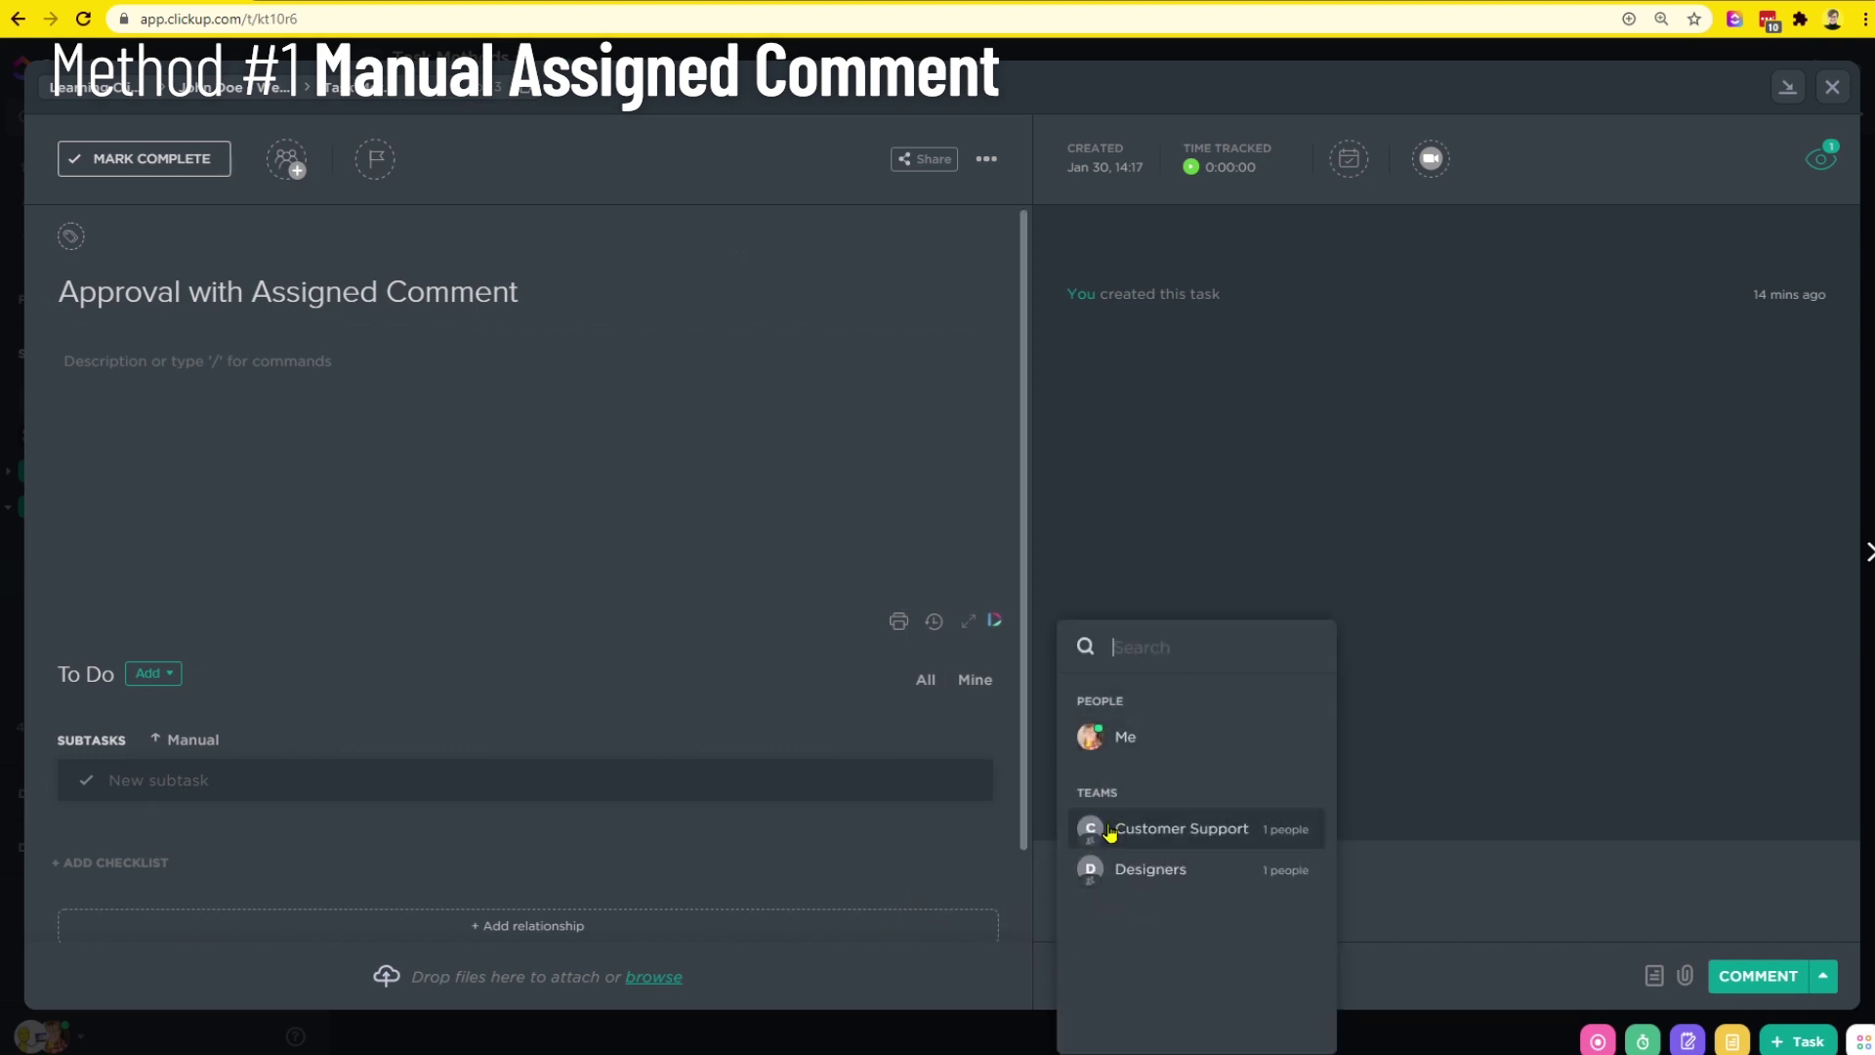
{"action": "left_click", "coordinate": [1110, 830]}
{"action": "left_click", "coordinate": [1755, 977]}
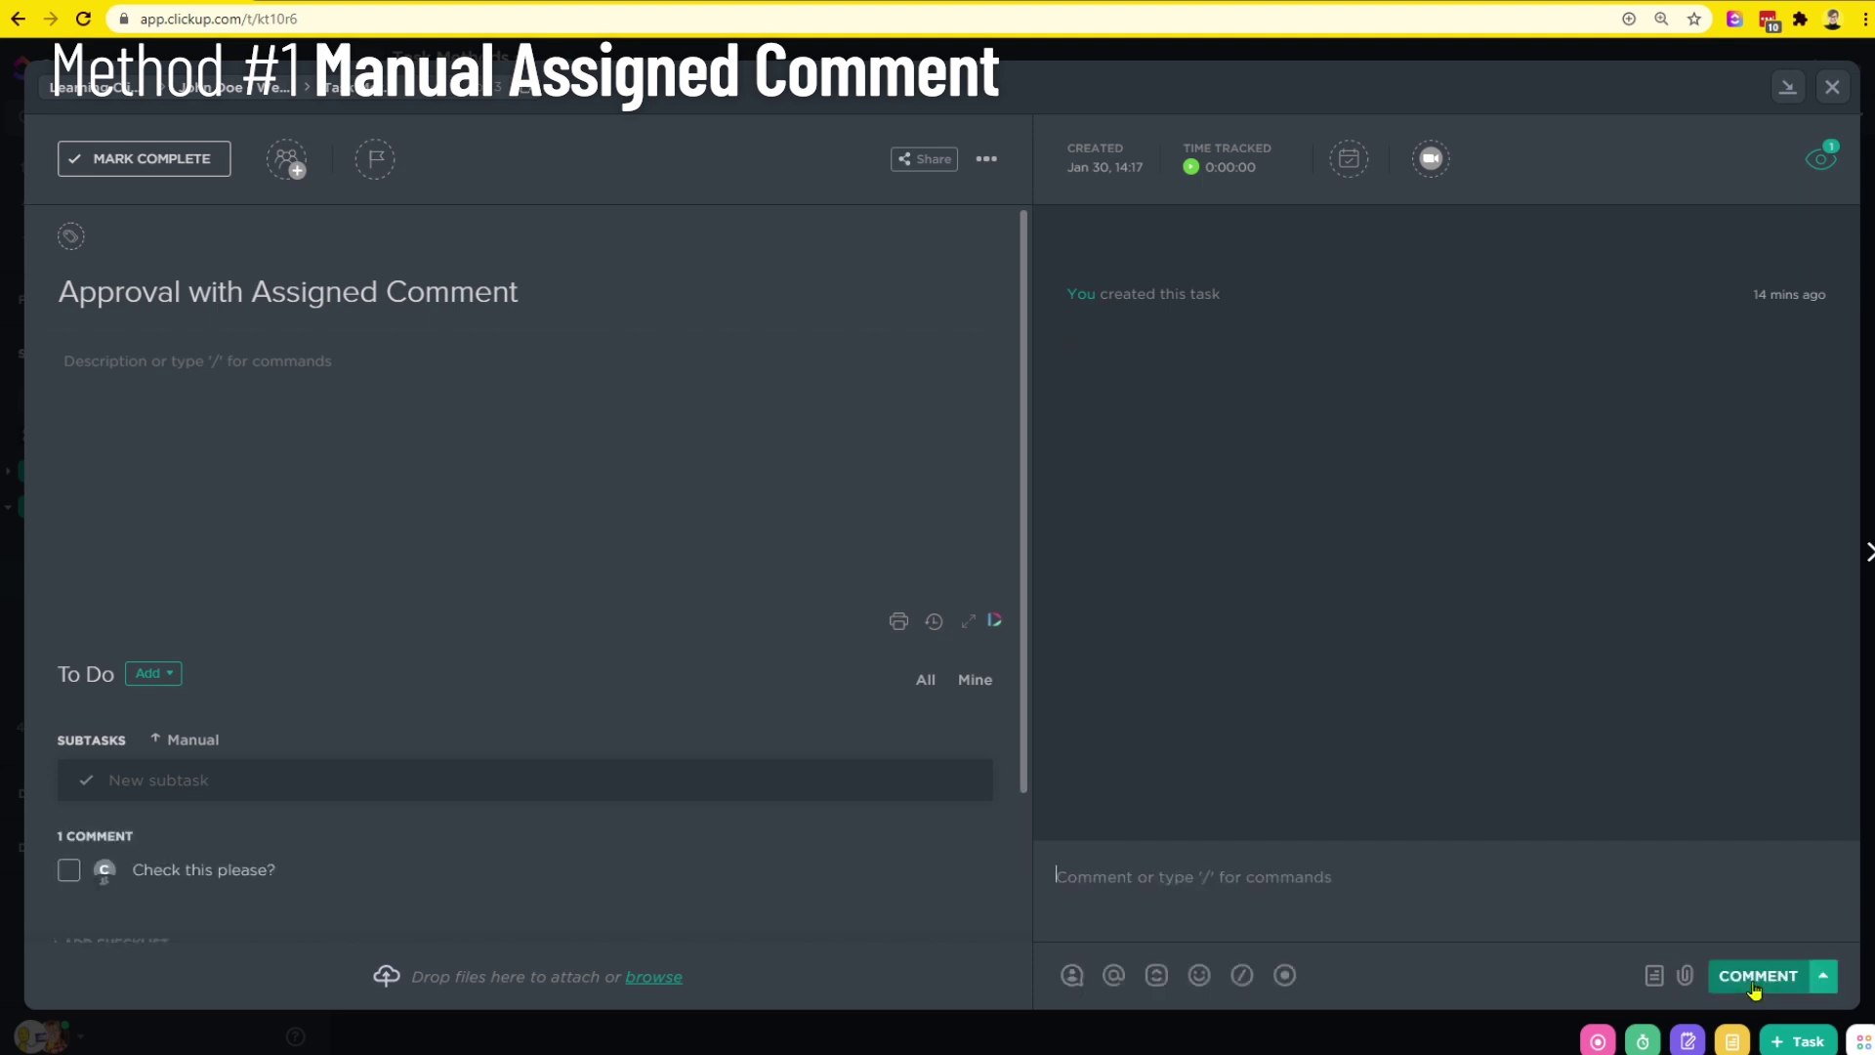
Step: Reply 'QUICKLY!' beneath the assigned comment and close the task
{"action": "mouse_move", "coordinate": [1716, 367]}
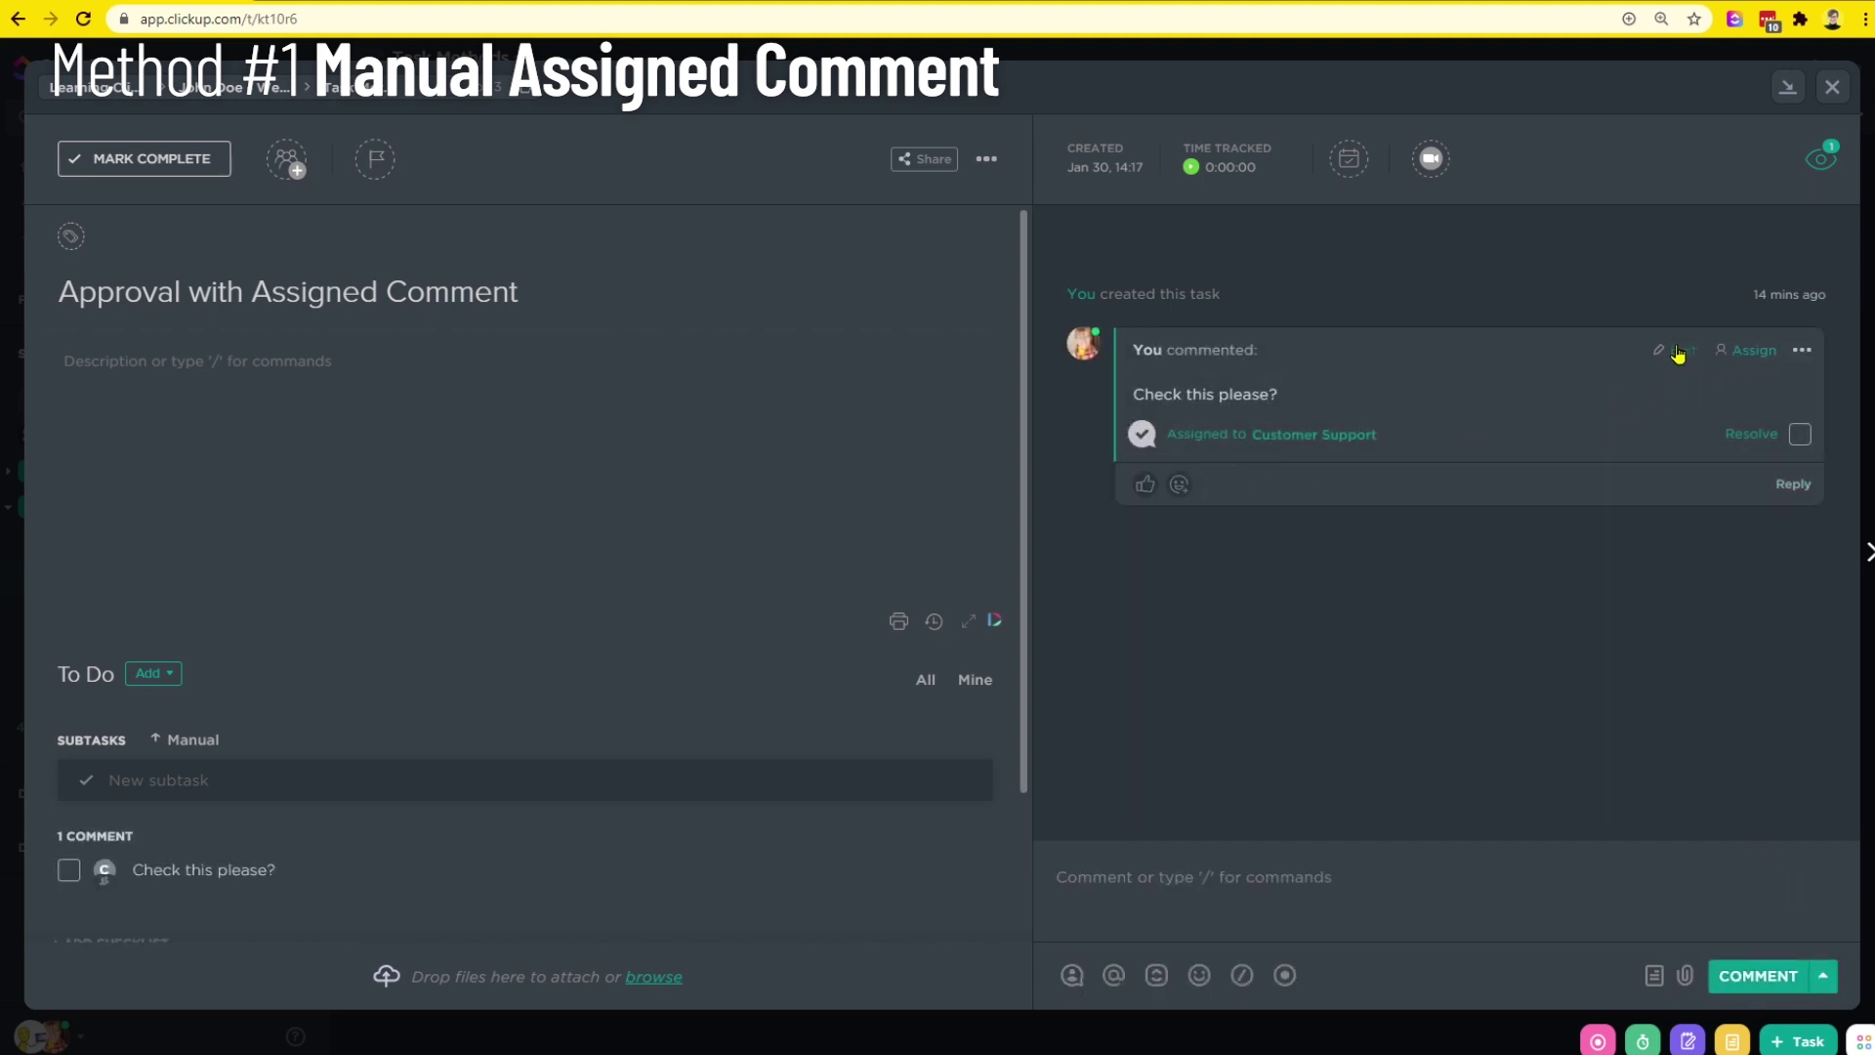
{"action": "left_click", "coordinate": [1761, 486]}
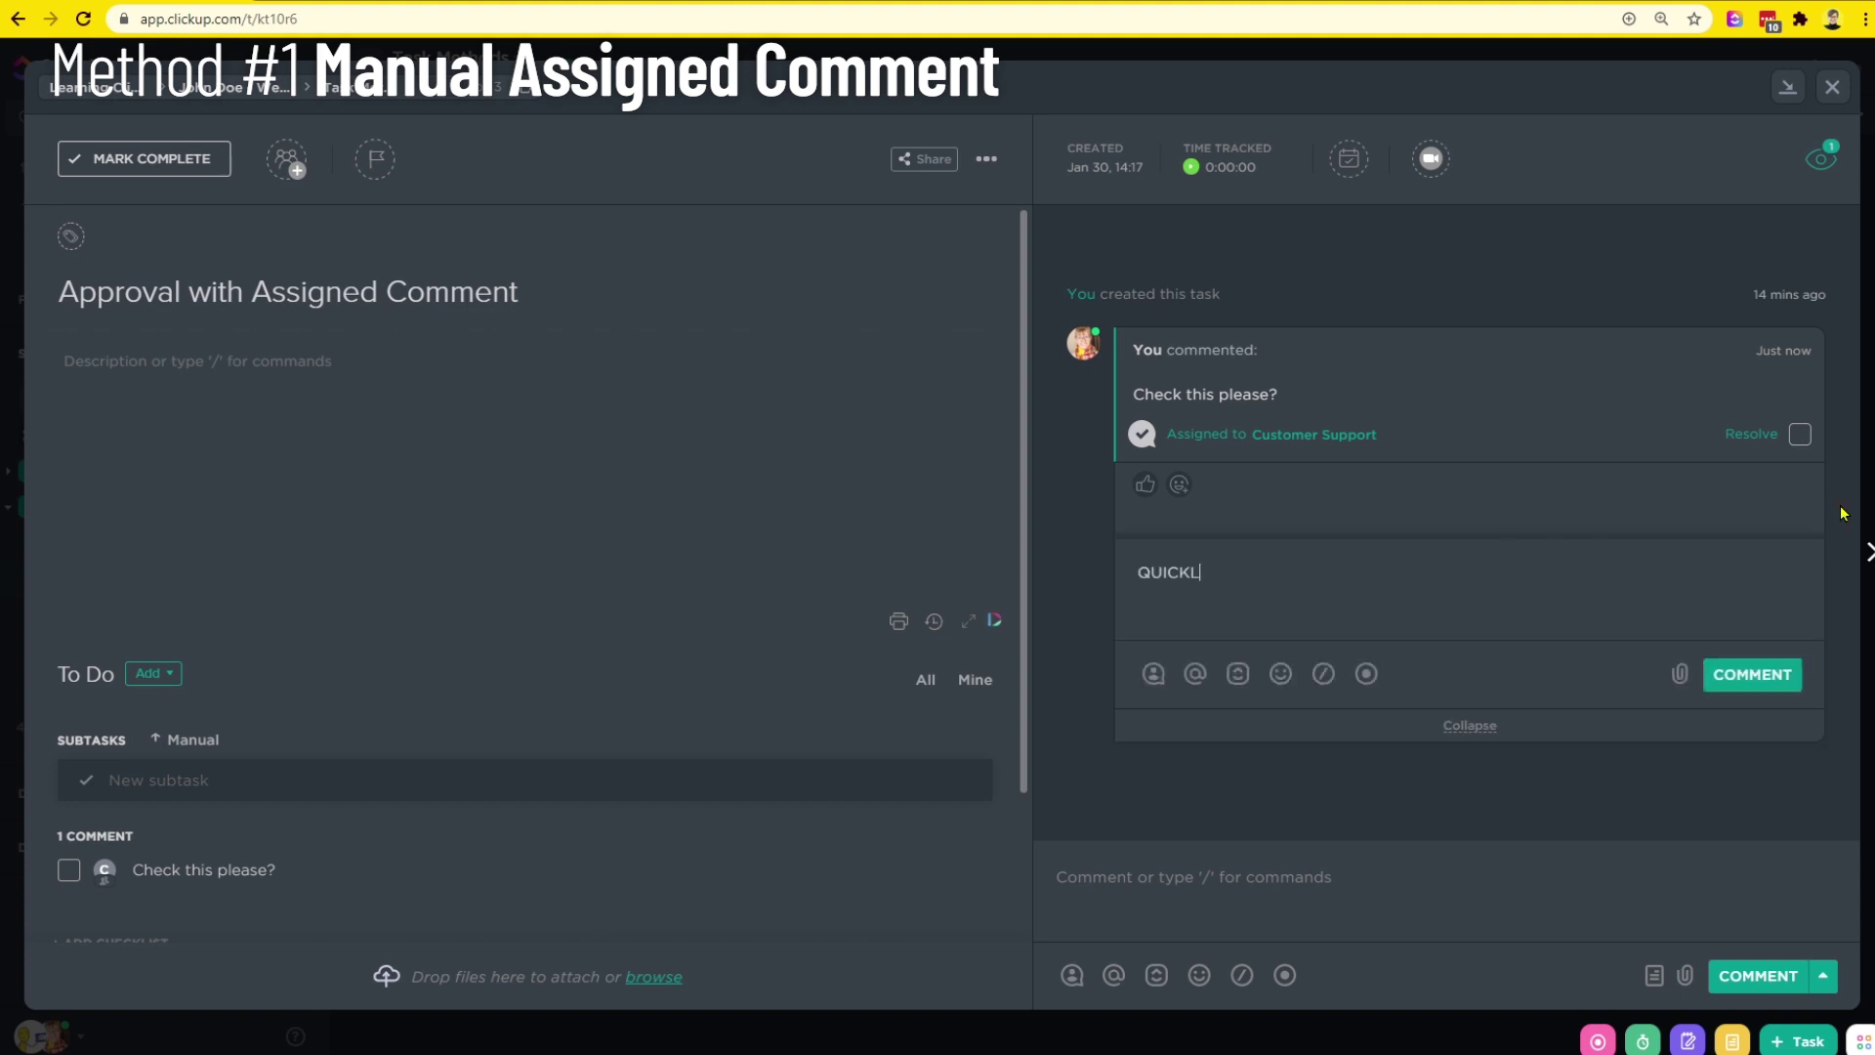
{"action": "key", "text": "Return"}
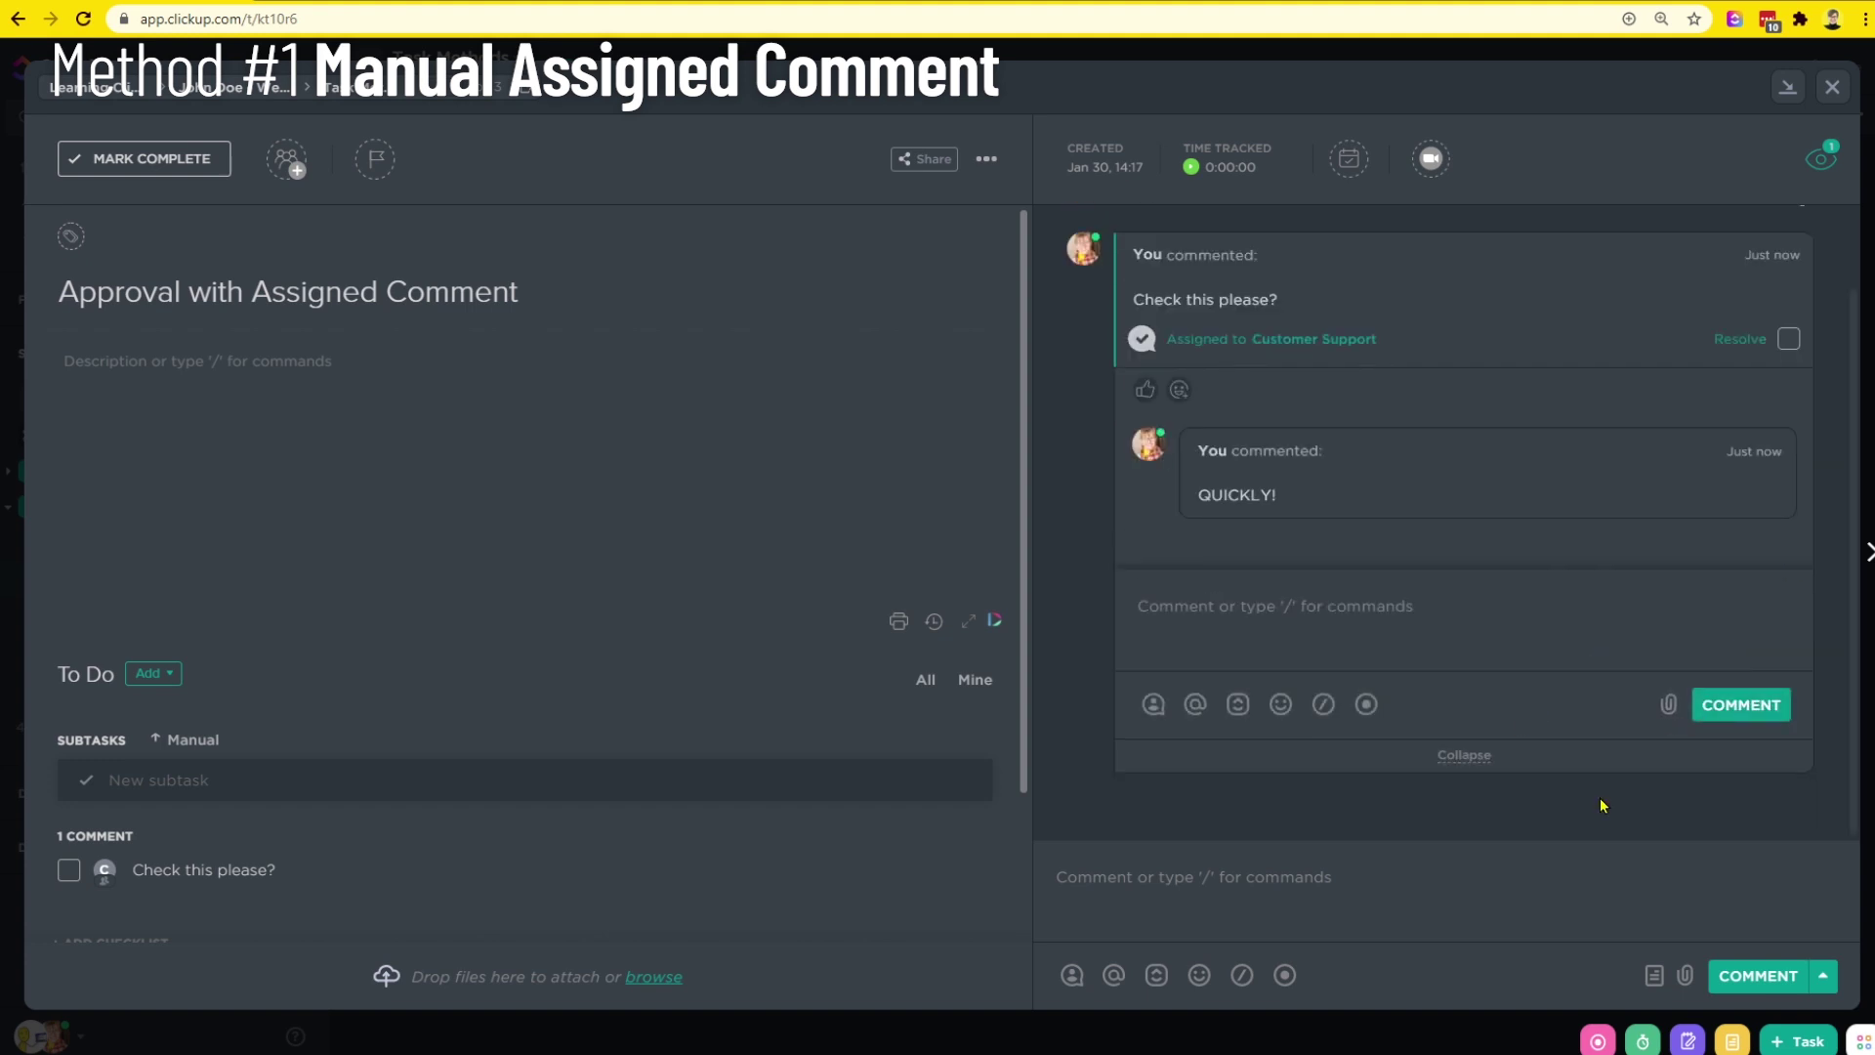
{"action": "left_click", "coordinate": [1833, 87]}
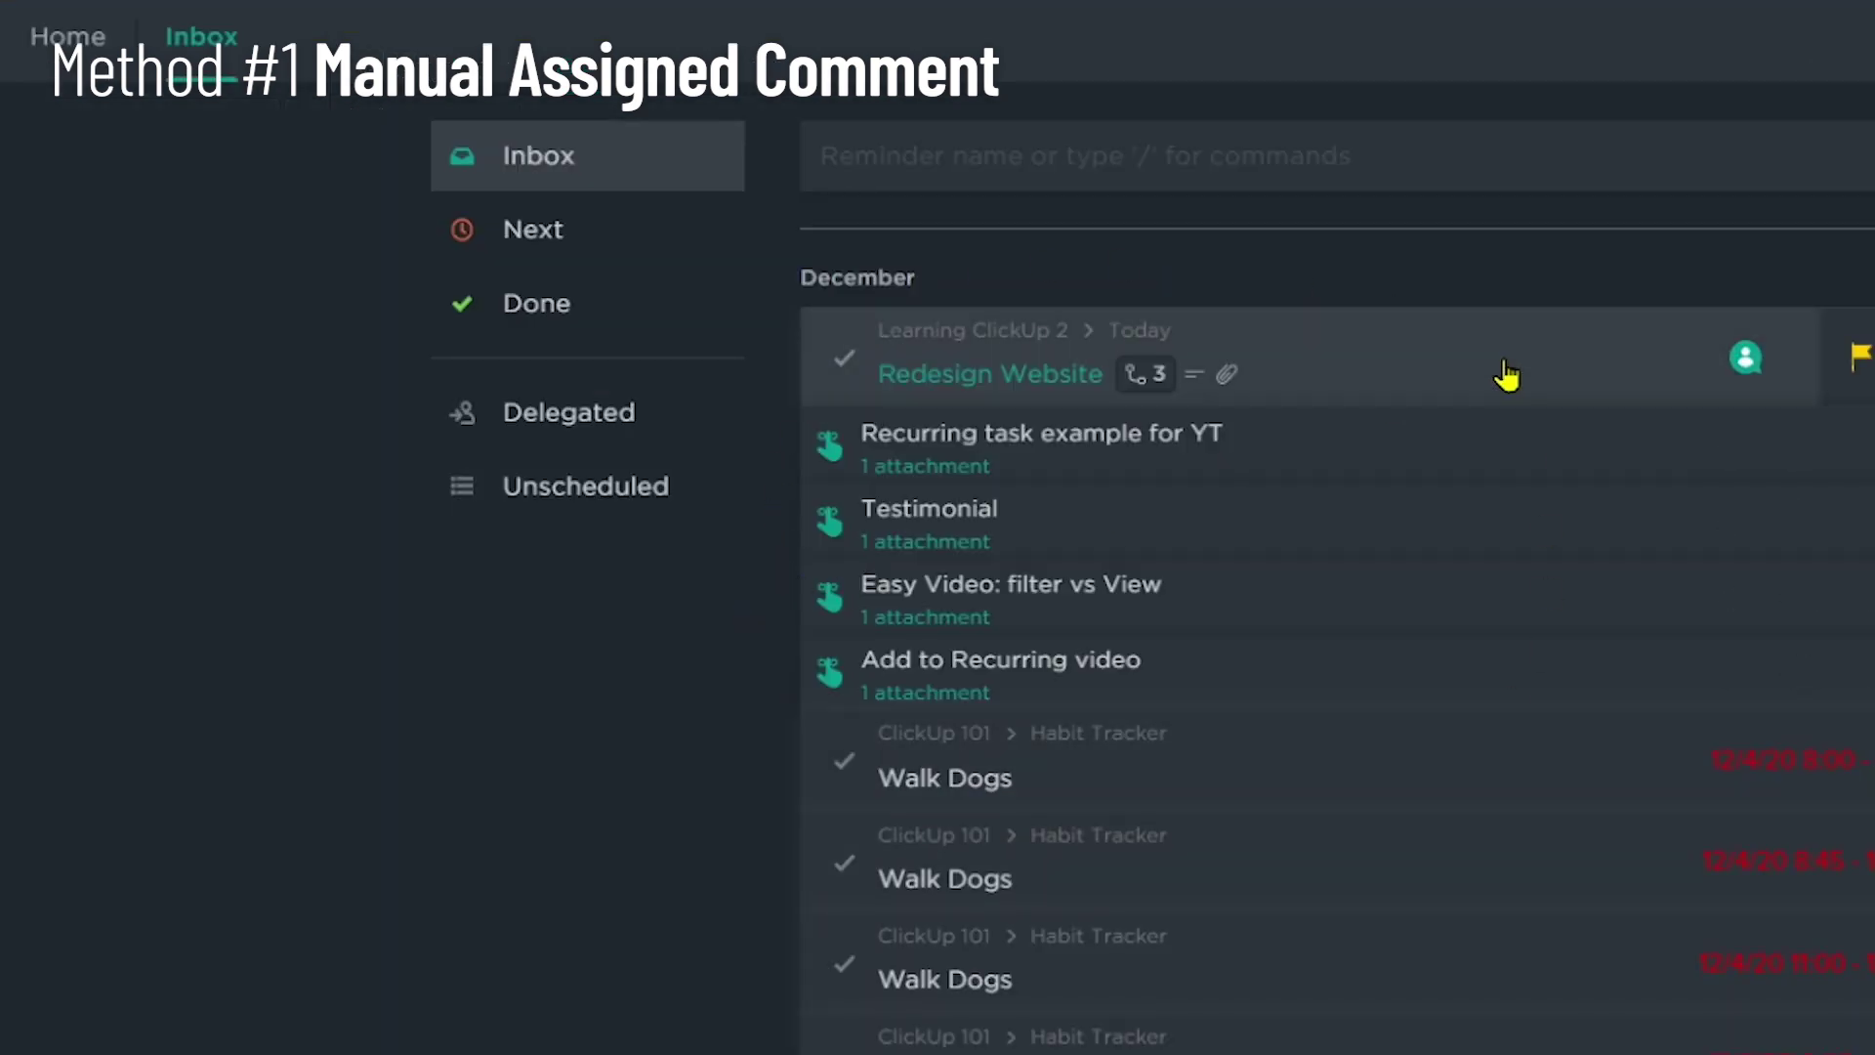
{"action": "mouse_move", "coordinate": [1748, 361]}
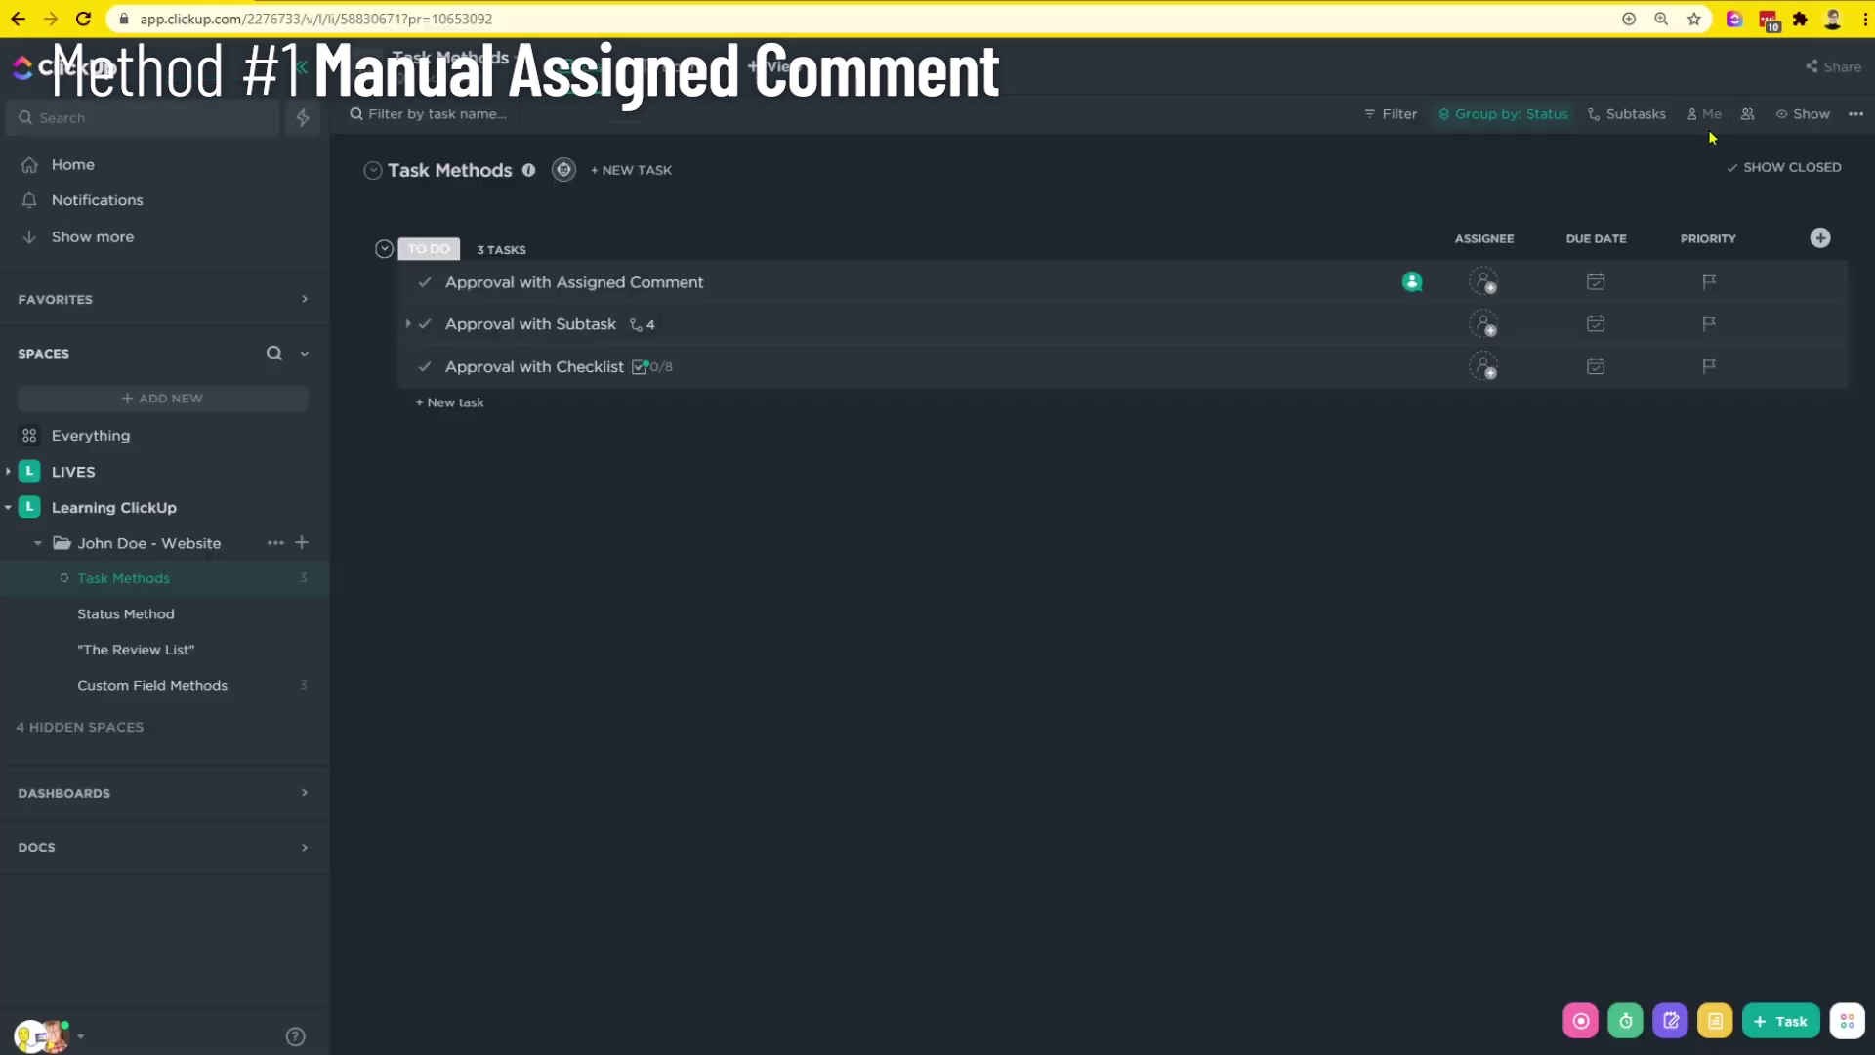
{"action": "left_click", "coordinate": [1704, 123]}
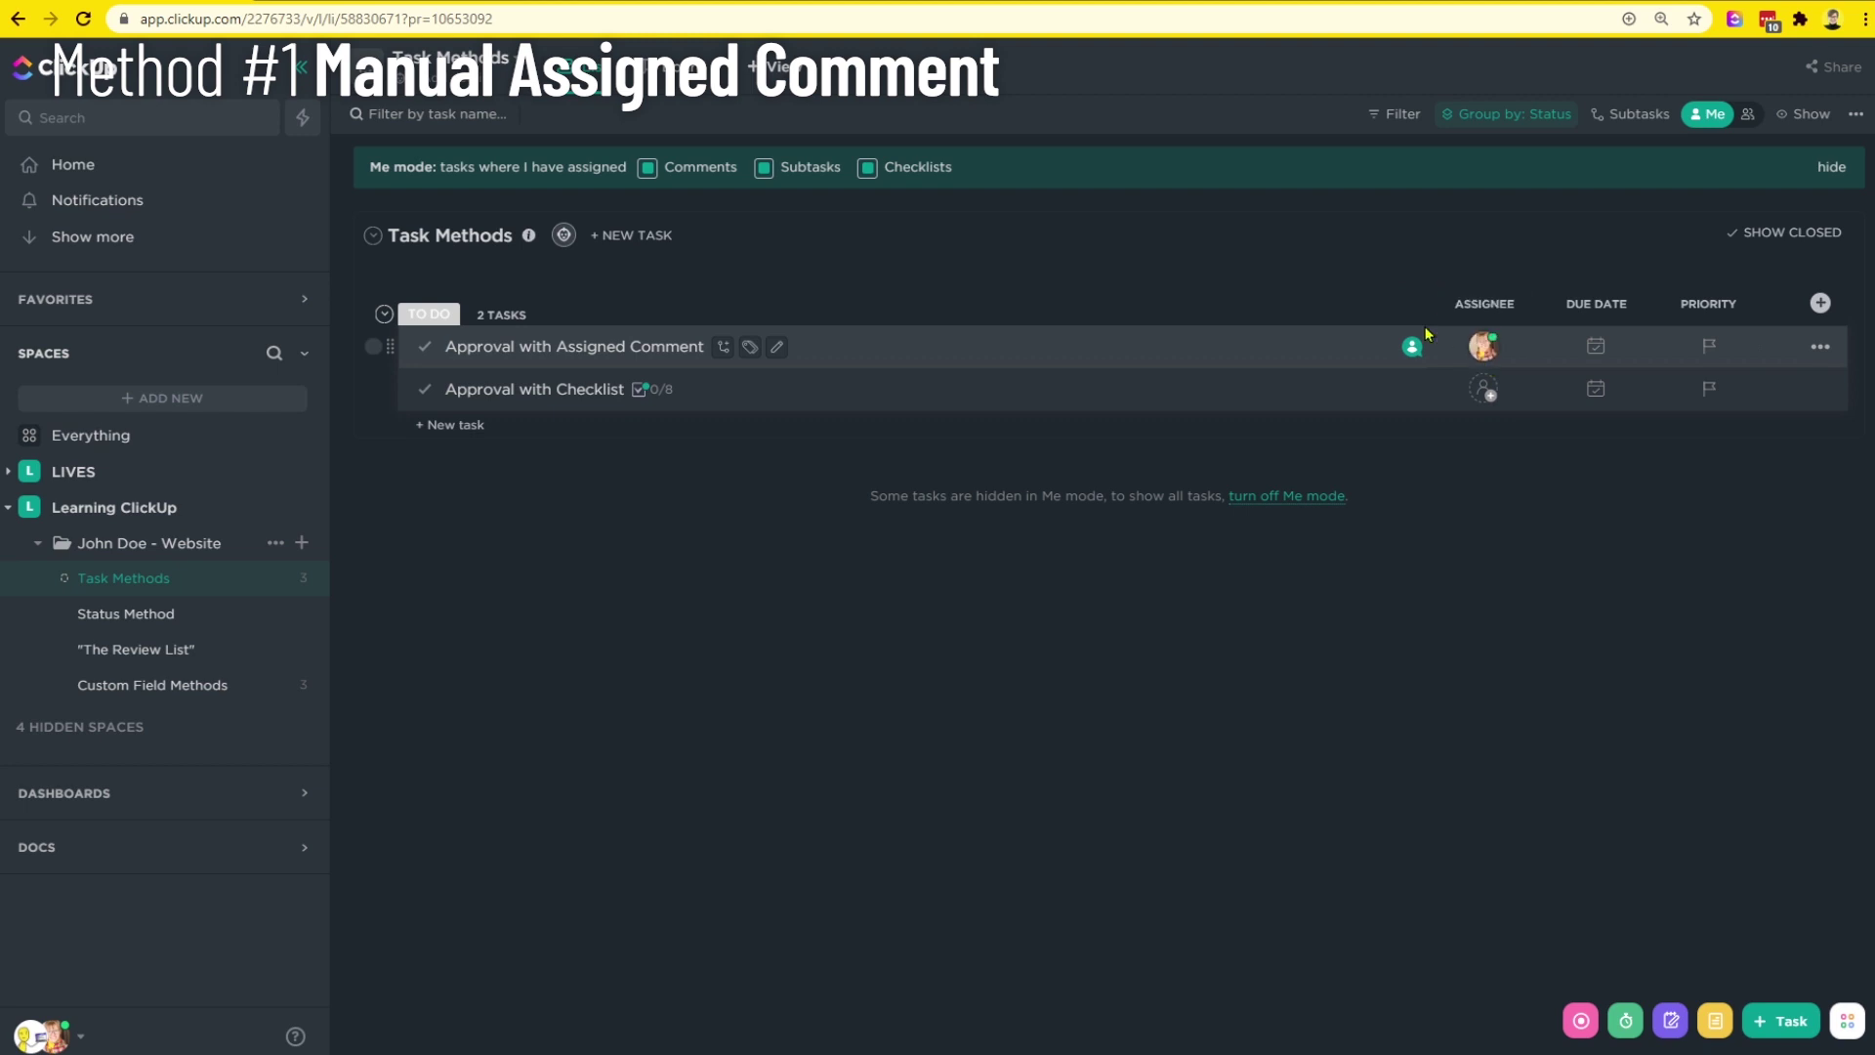
{"action": "mouse_move", "coordinate": [1412, 353]}
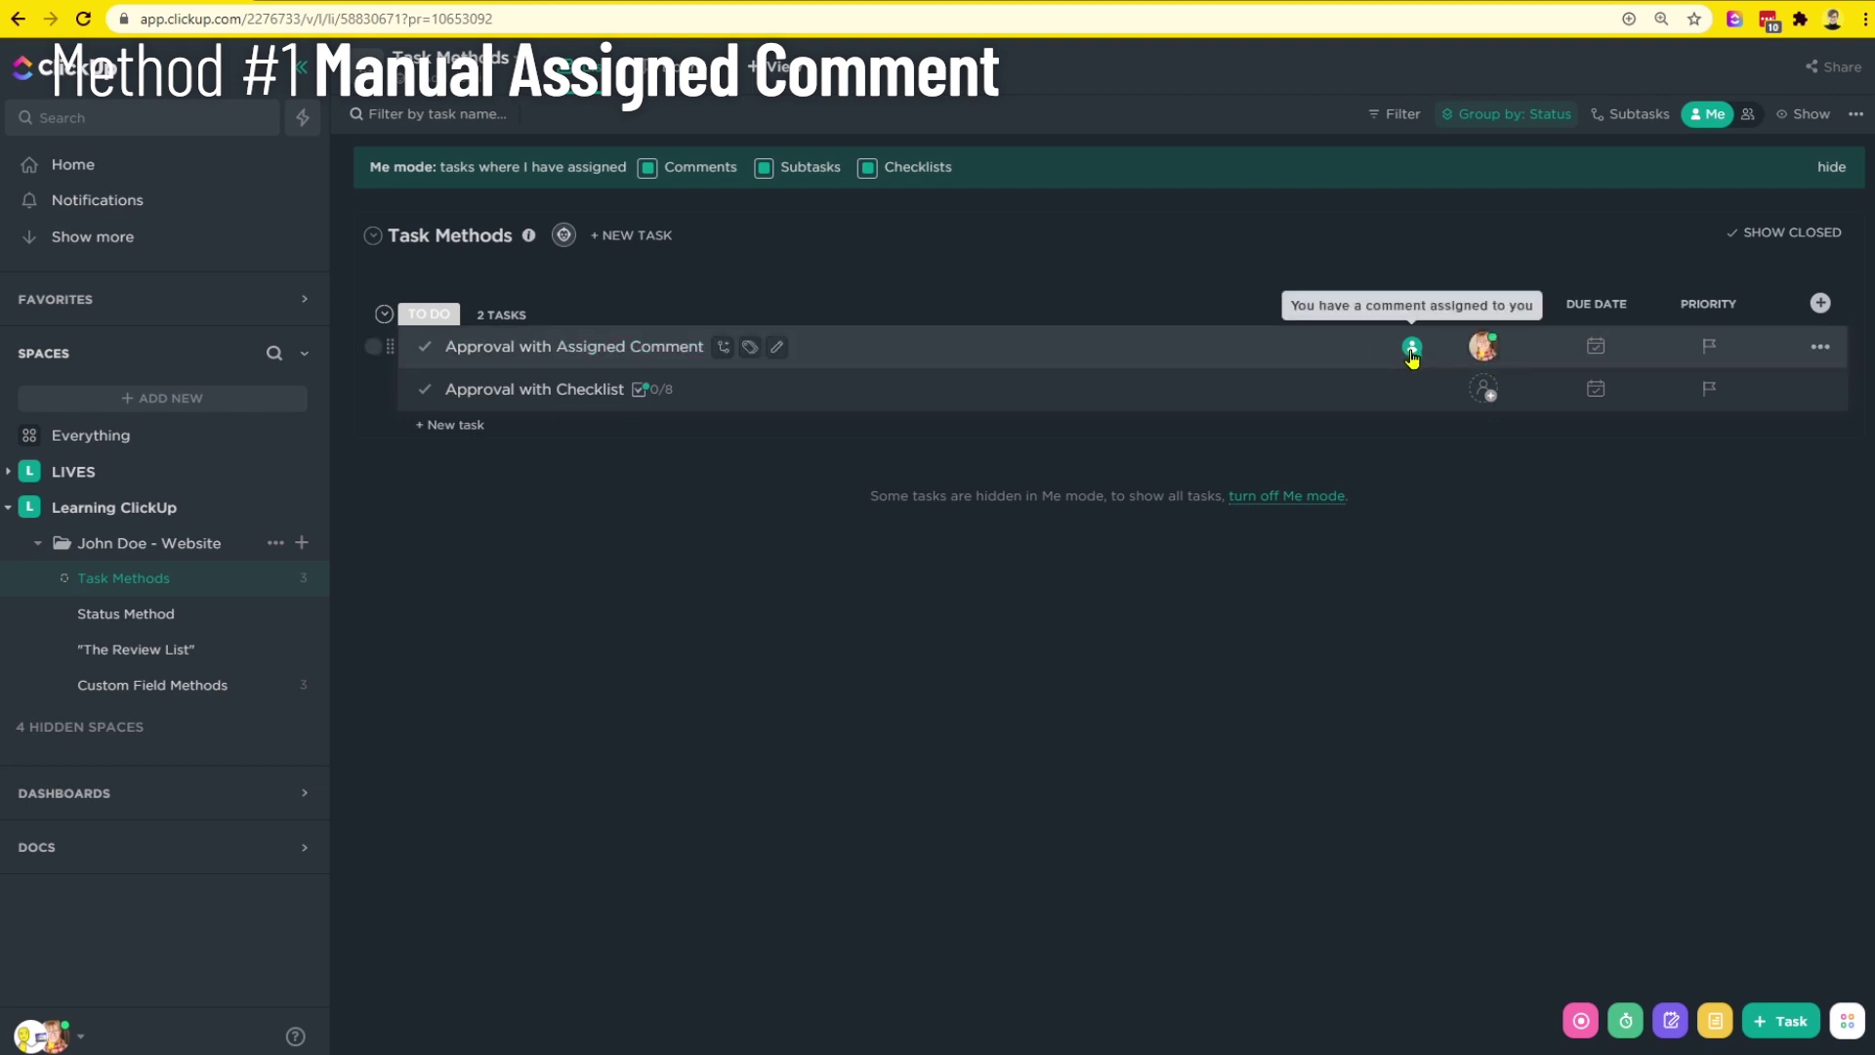
{"action": "left_click", "coordinate": [1747, 114]}
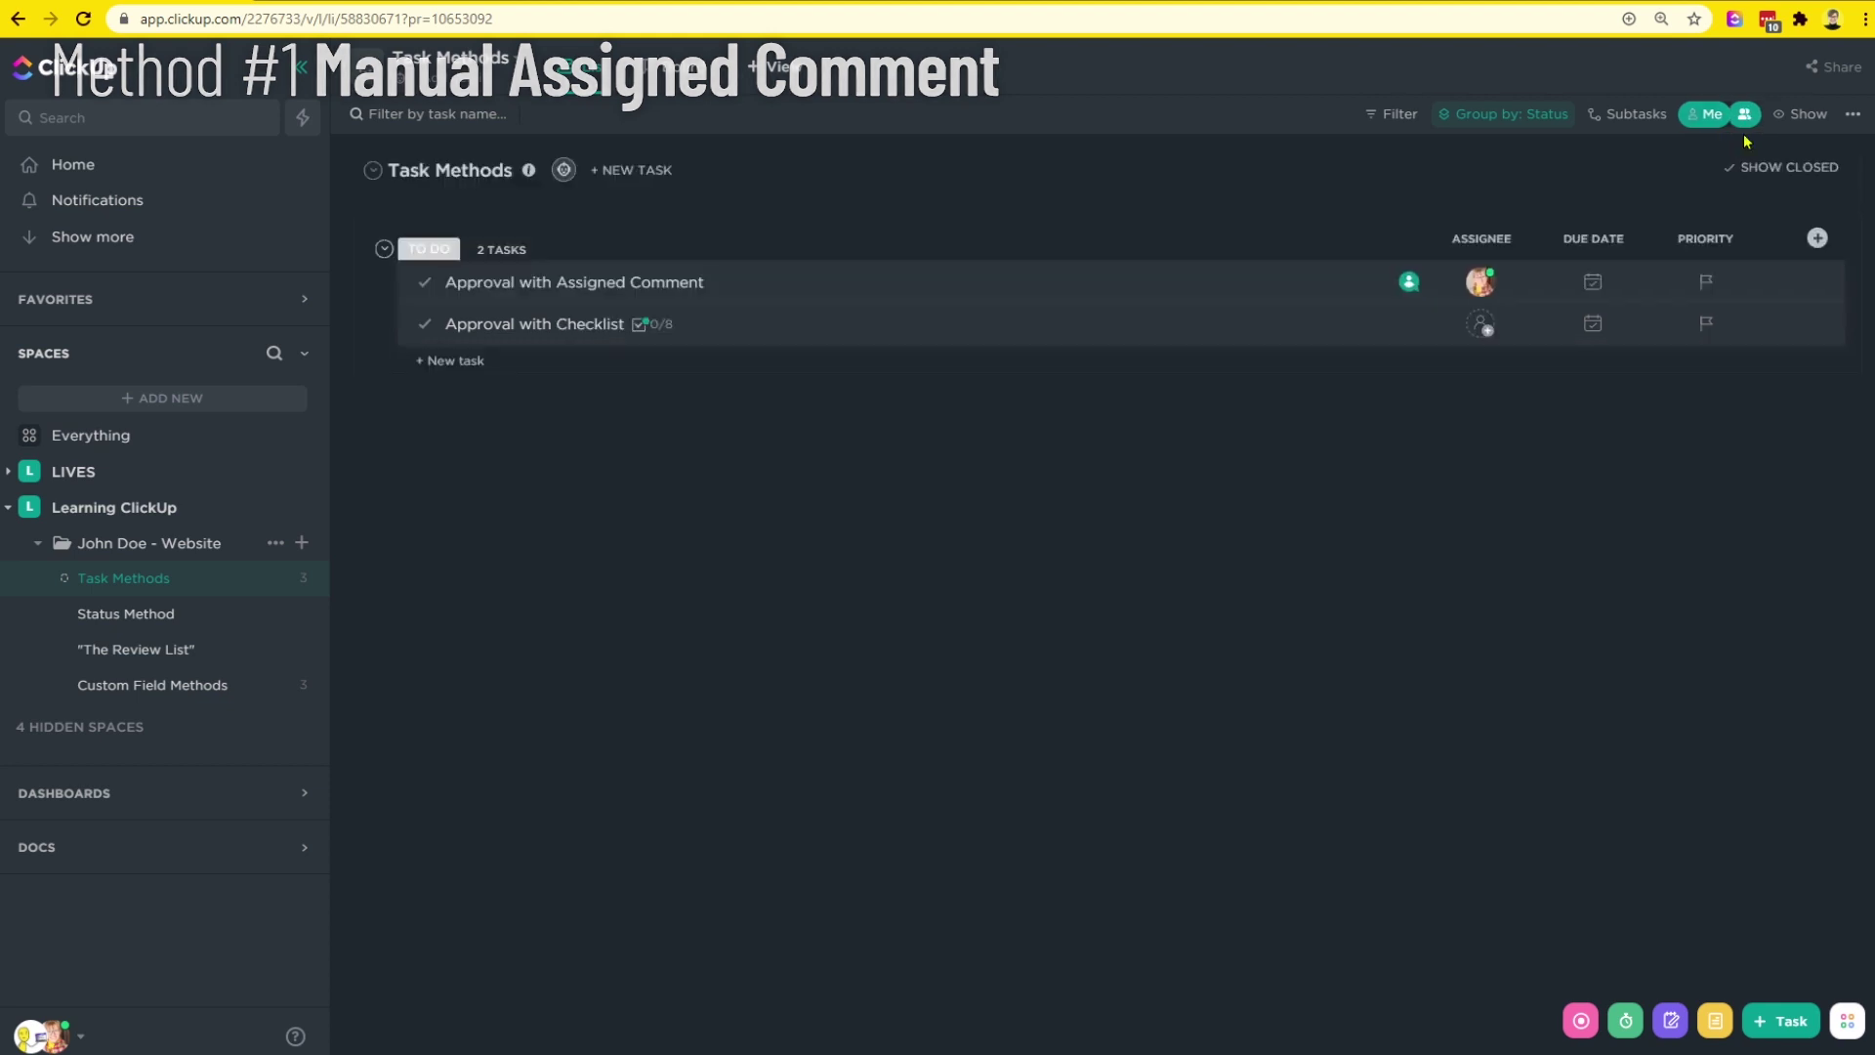
{"action": "left_click", "coordinate": [1631, 198]}
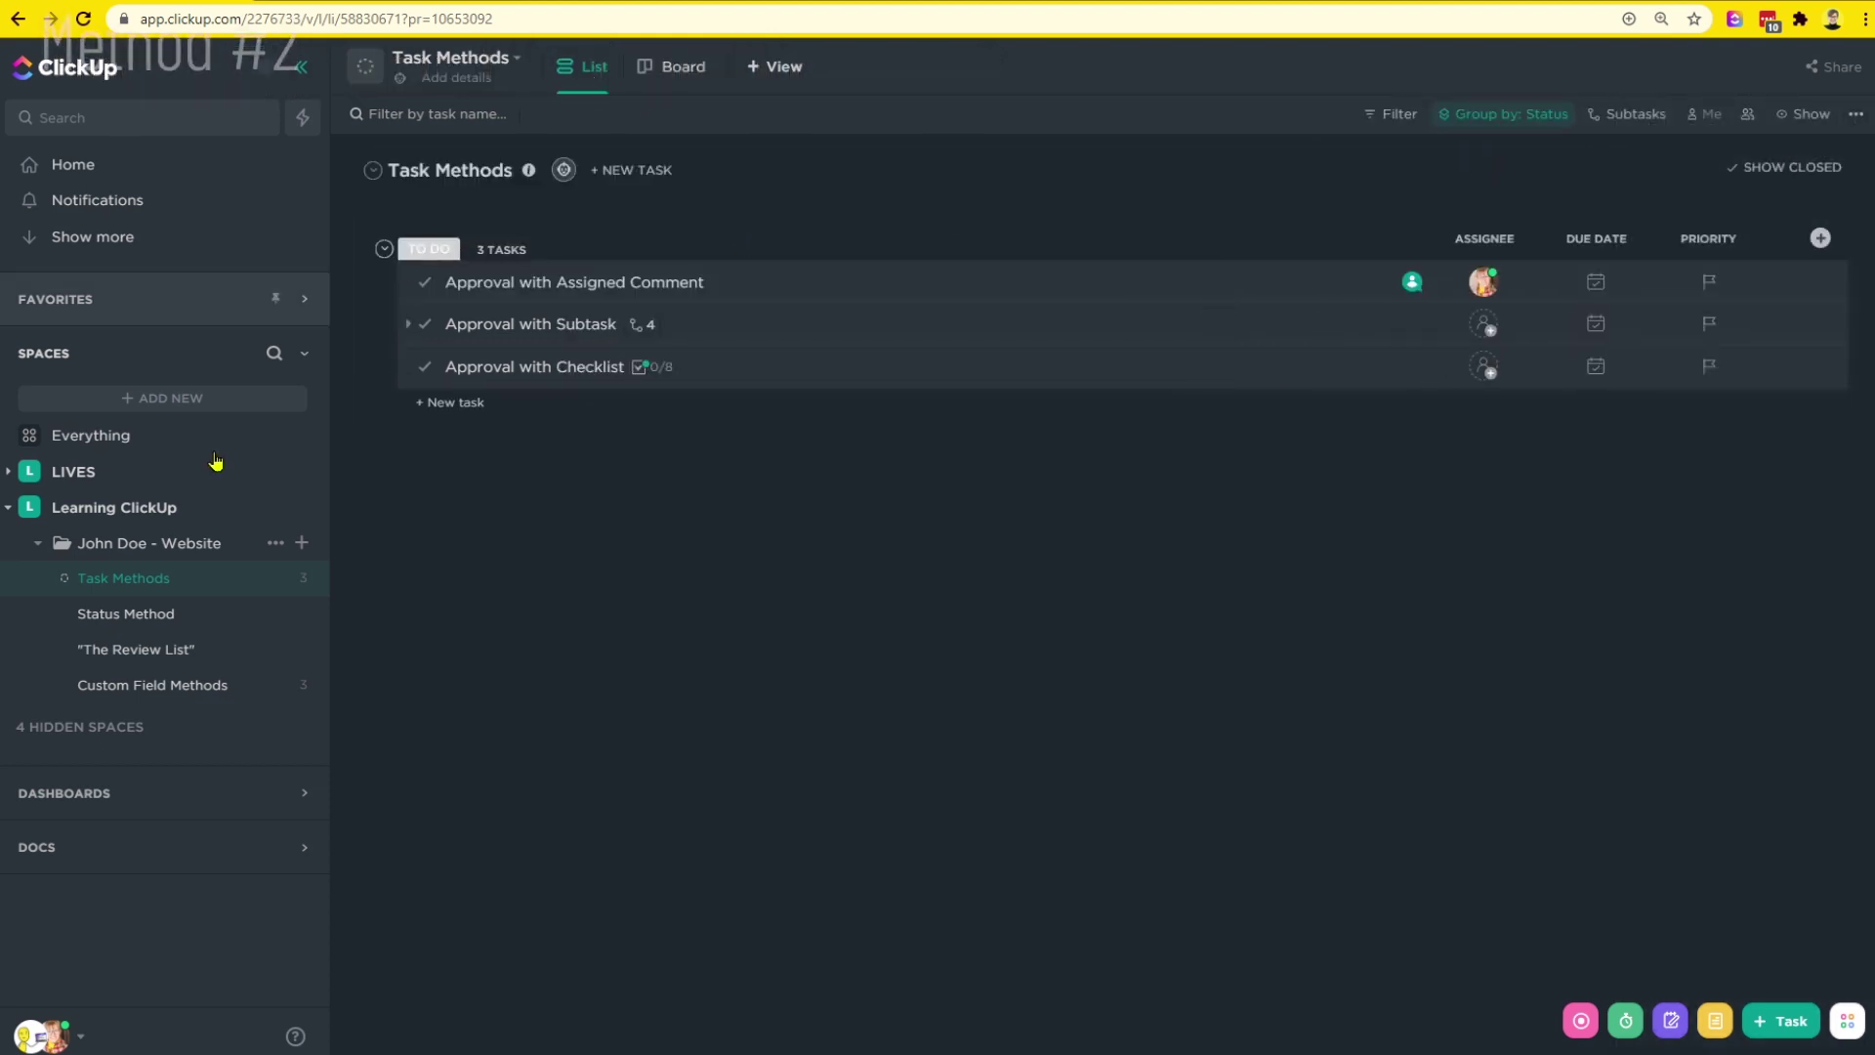
Step: Create a task named 'Task' in the Status Method list with status TO REVIEW
{"action": "left_click", "coordinate": [240, 613]}
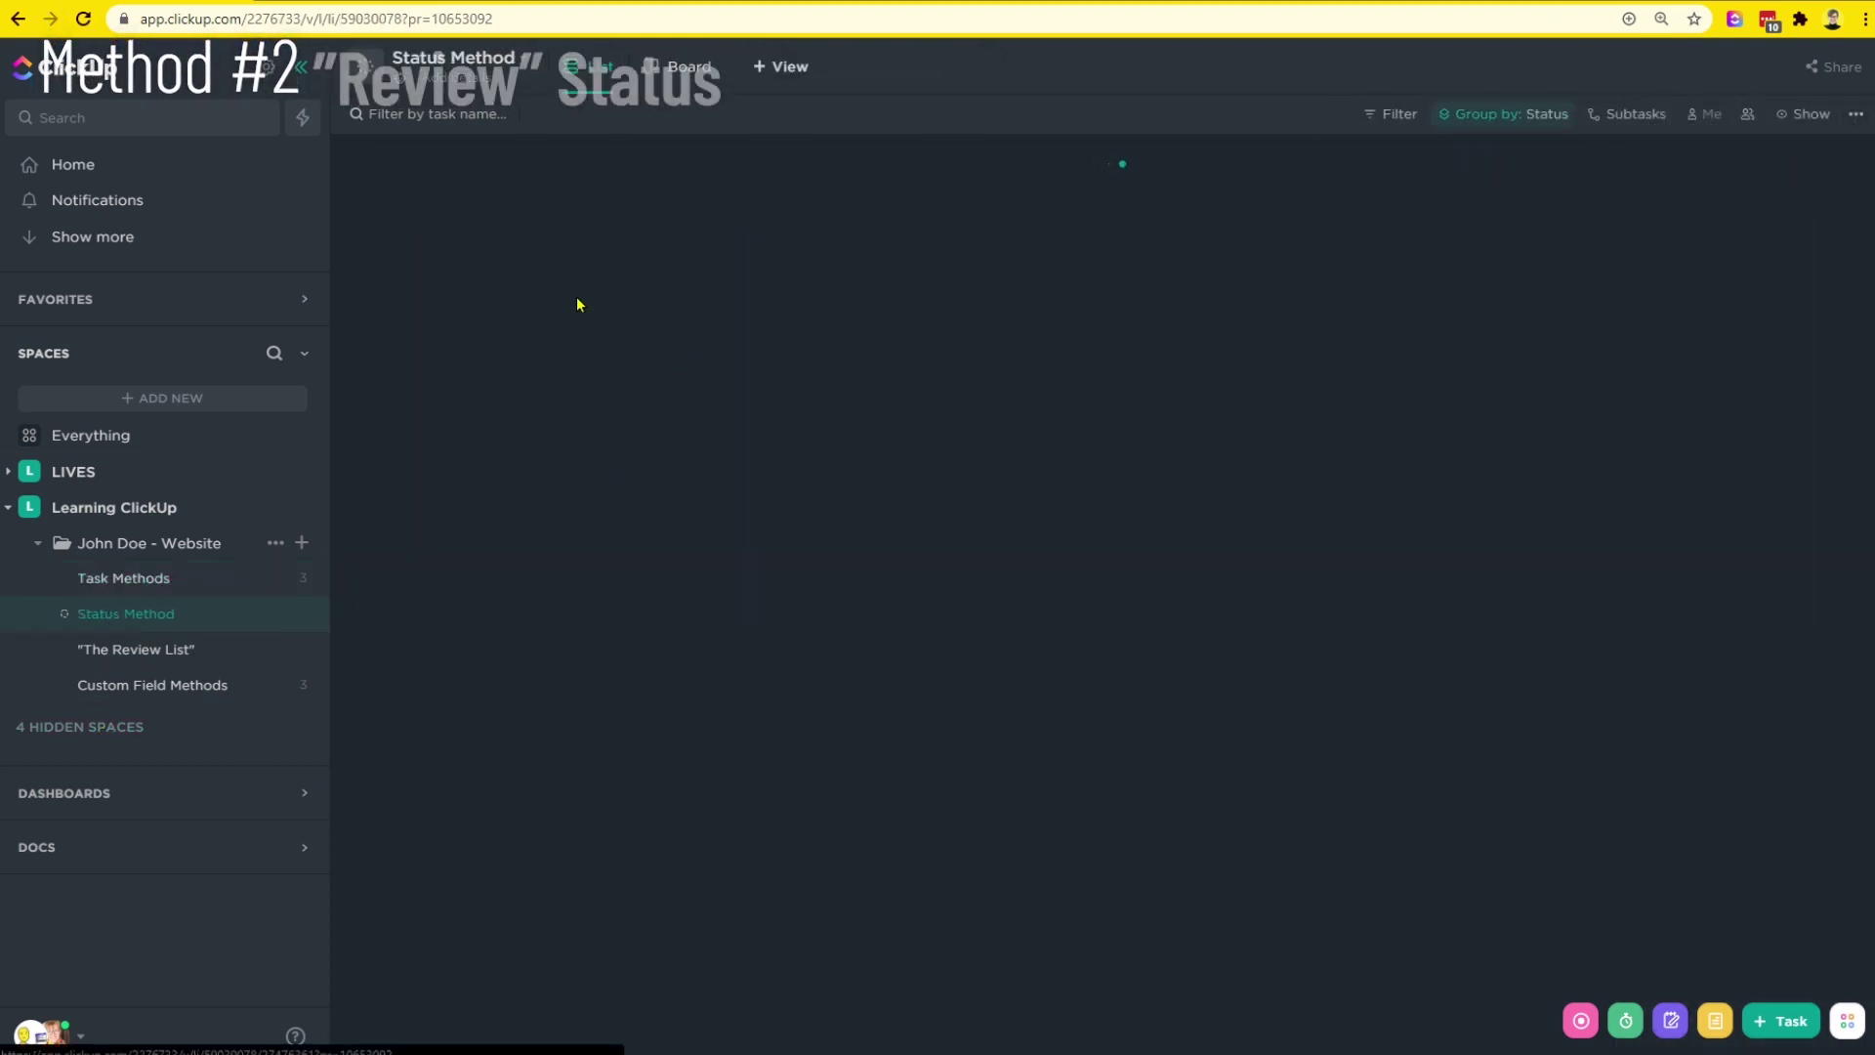
{"action": "type", "text": "Task"}
{"action": "key", "text": "Return"}
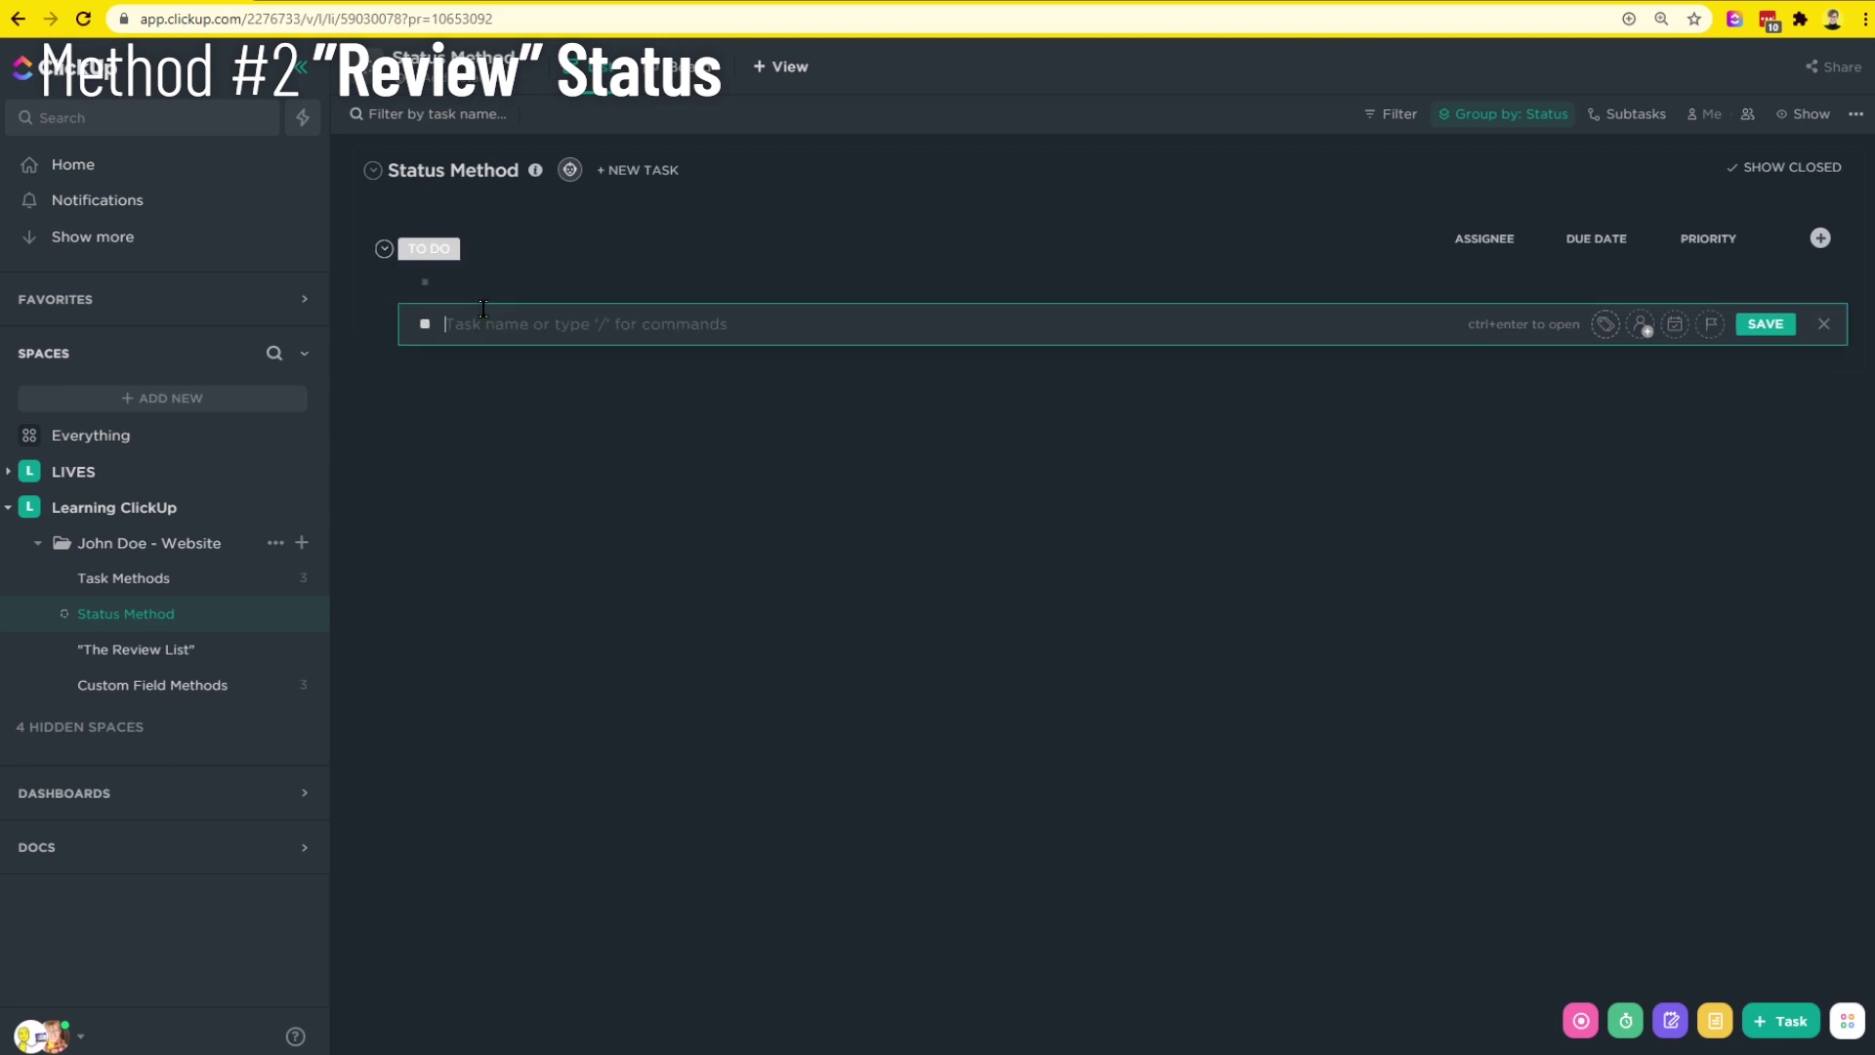
{"action": "left_click", "coordinate": [425, 282]}
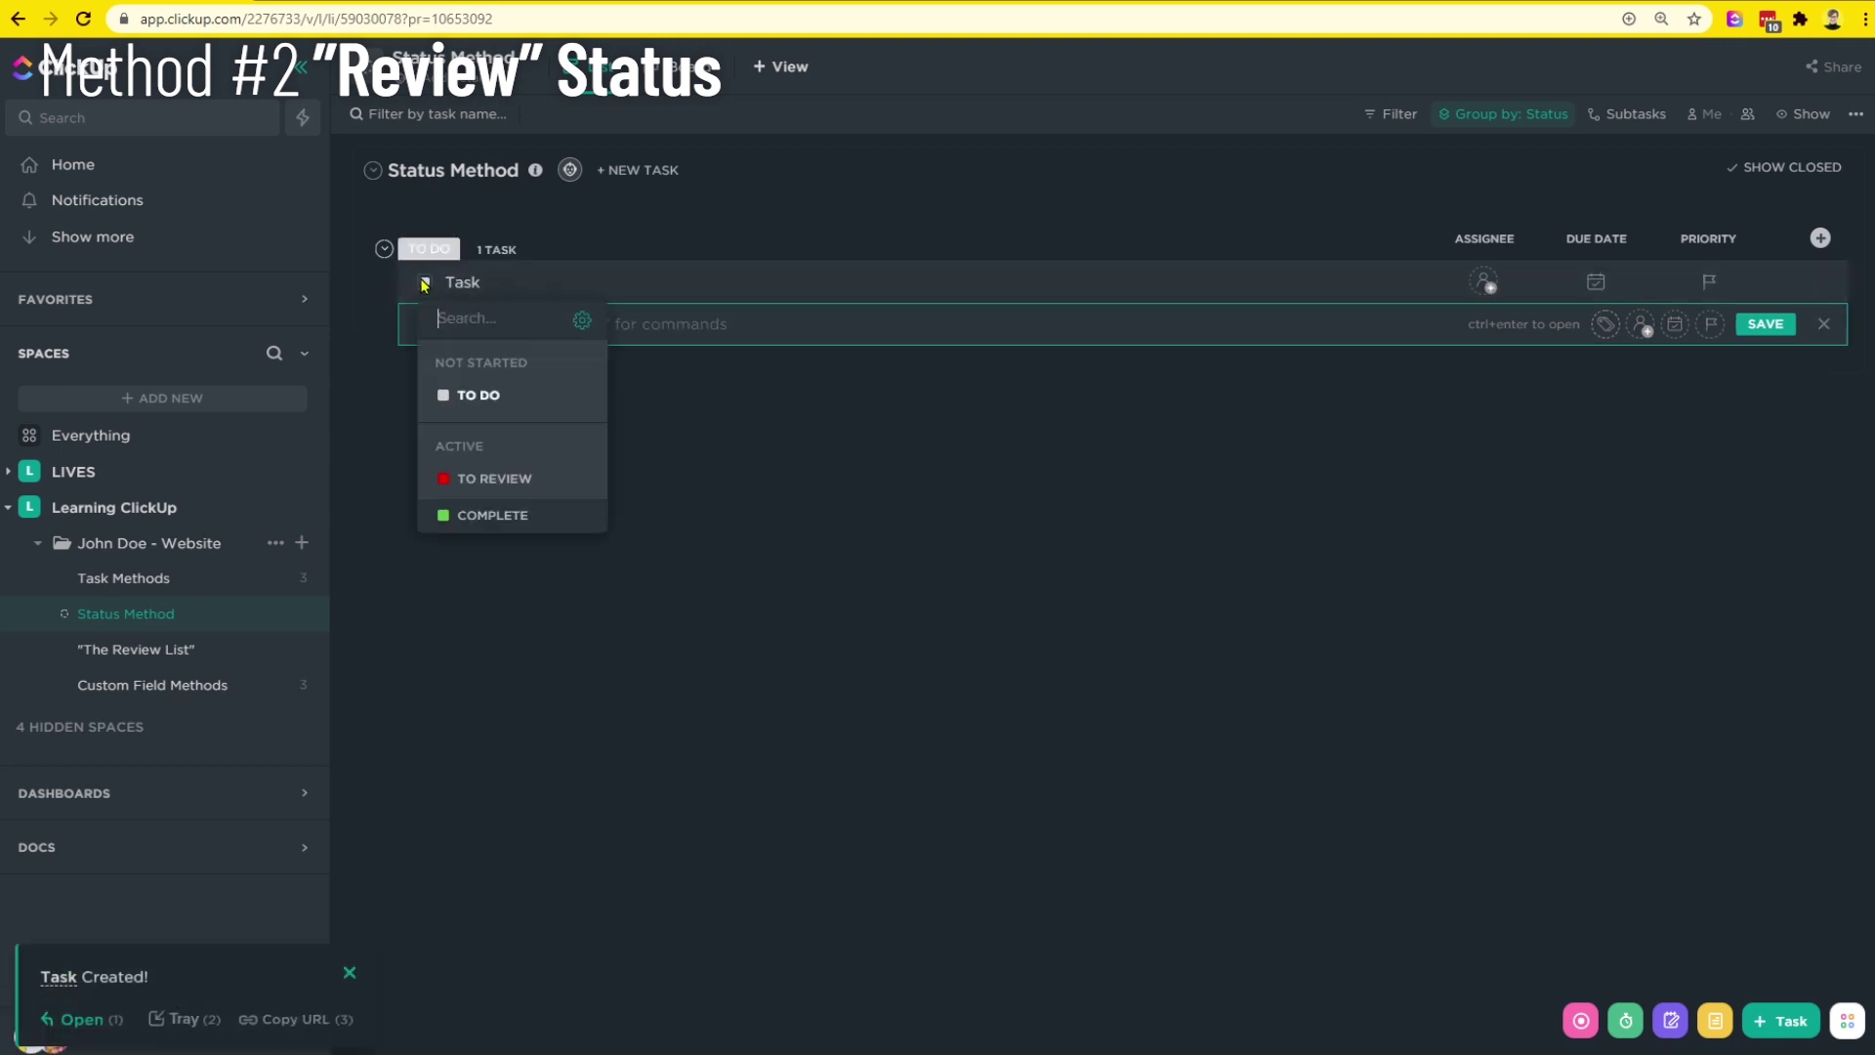
{"action": "left_click", "coordinate": [453, 482]}
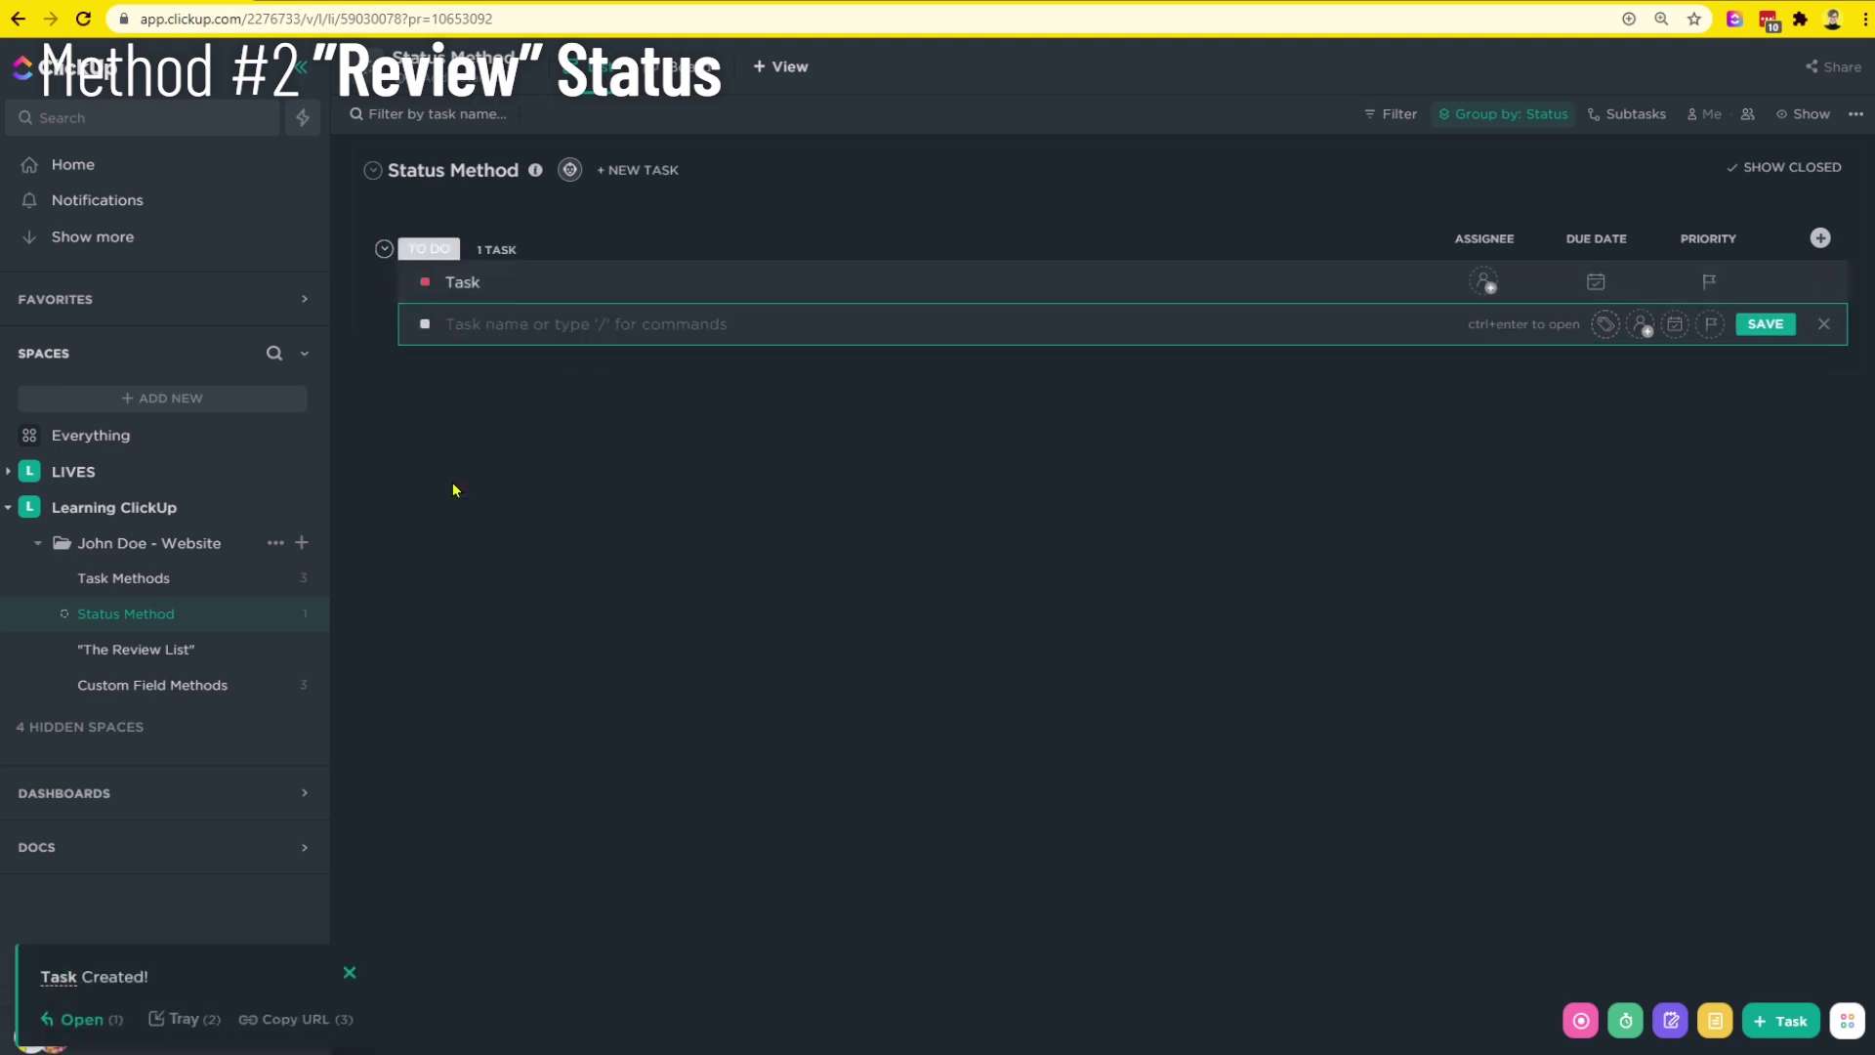
Step: Add a Time in Status column, hide Priority and Due Date, and switch to Board view
{"action": "left_click", "coordinate": [1820, 222]}
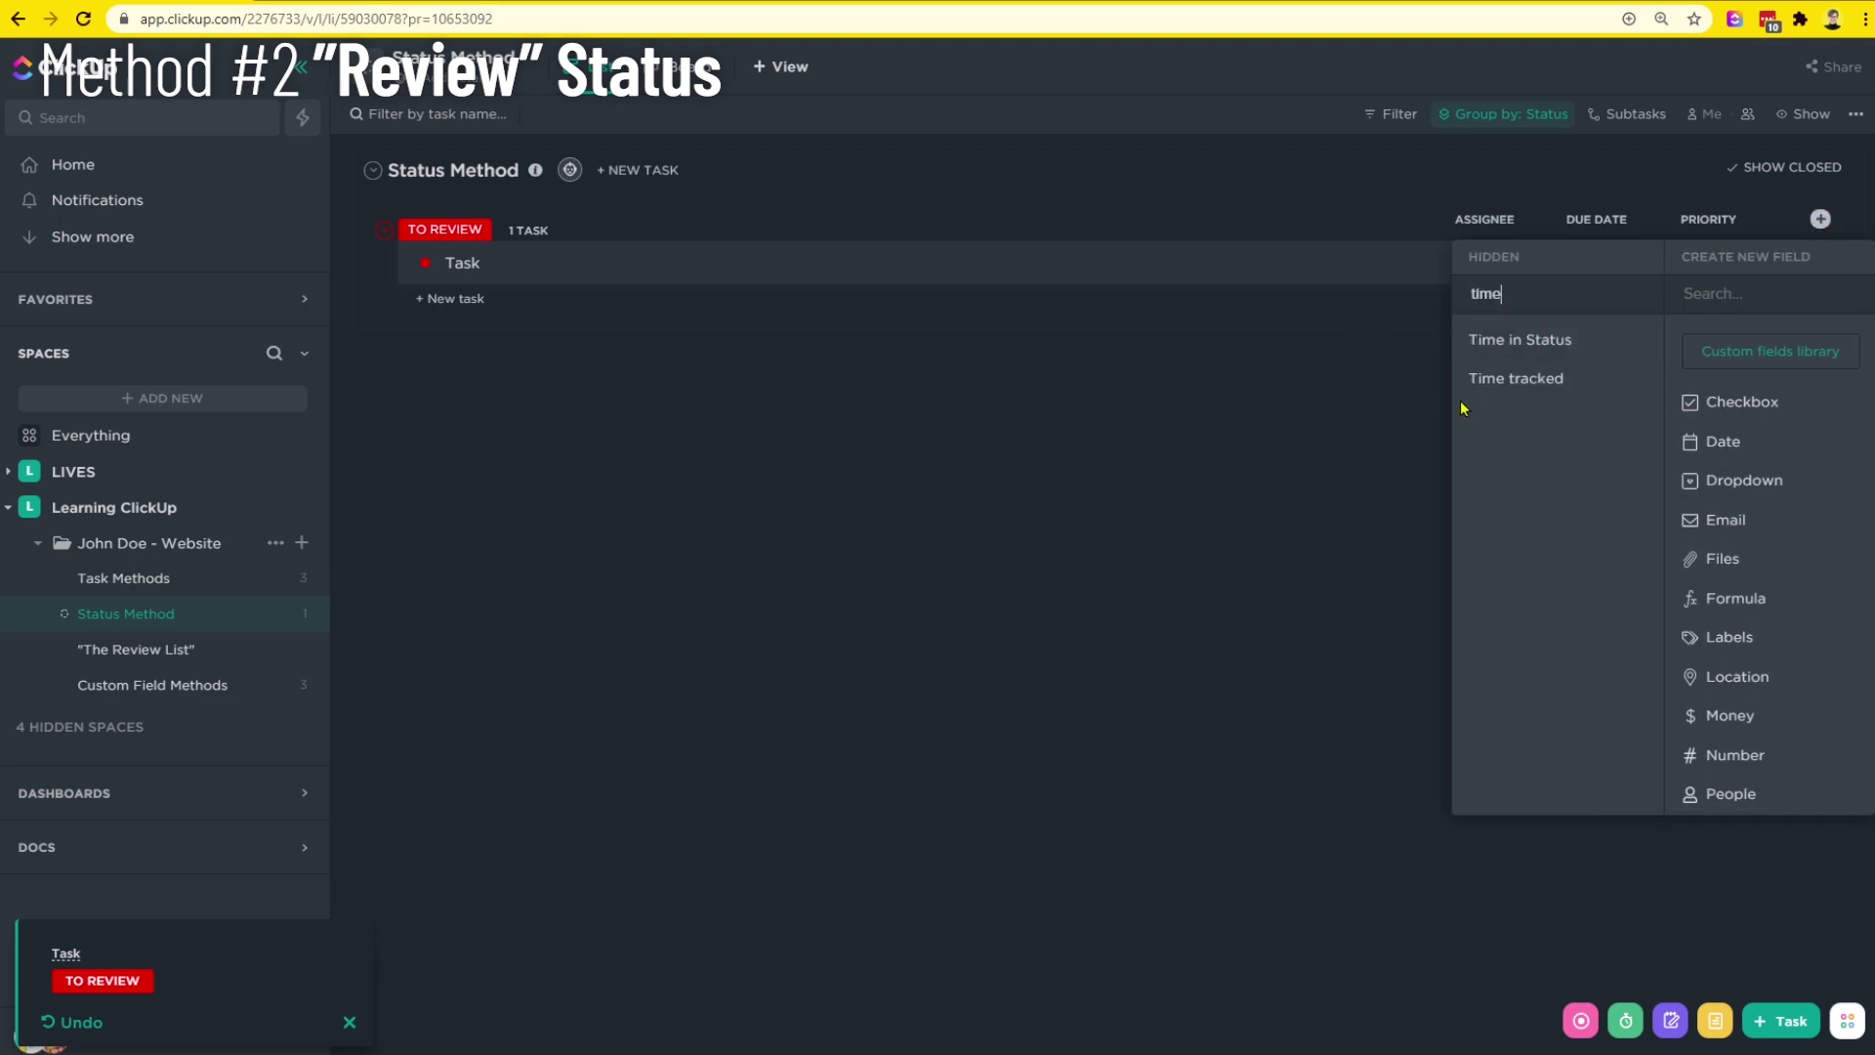
{"action": "left_click", "coordinate": [1475, 339]}
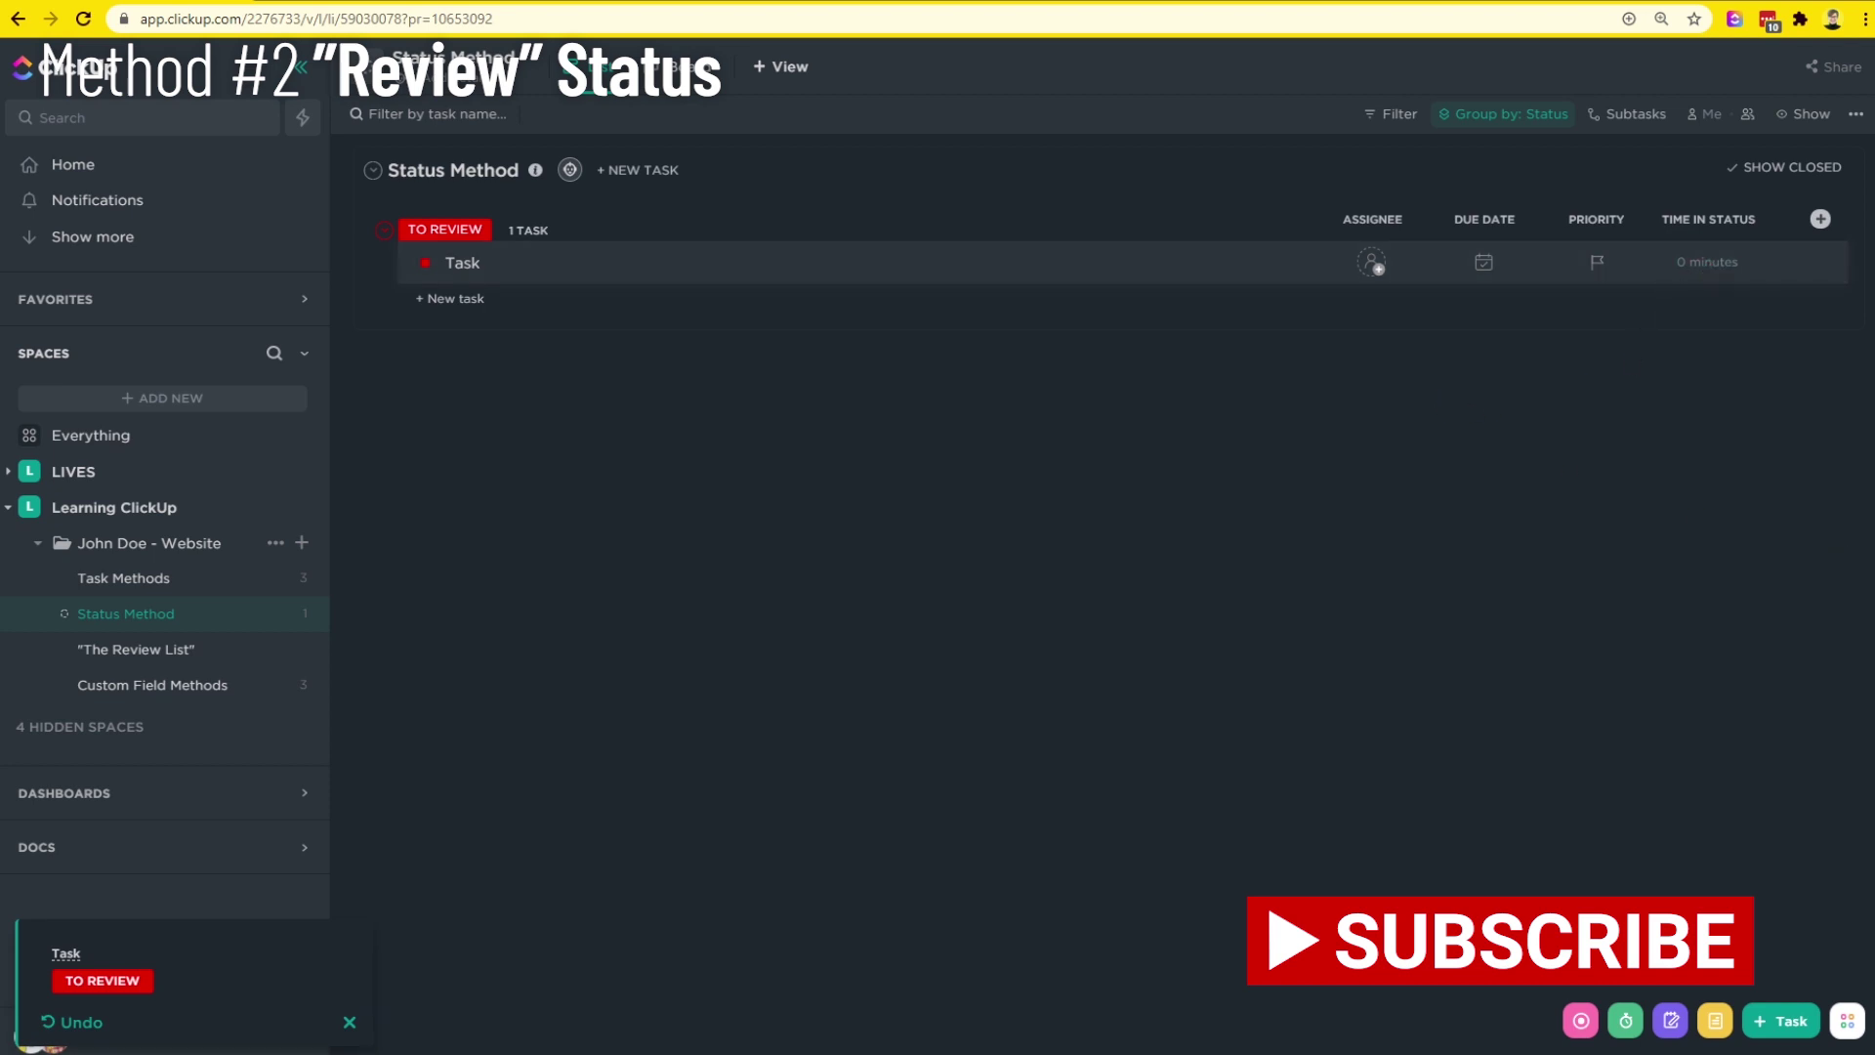
{"action": "left_click", "coordinate": [1584, 220]}
{"action": "left_click", "coordinate": [1627, 530]}
{"action": "left_click", "coordinate": [1586, 221]}
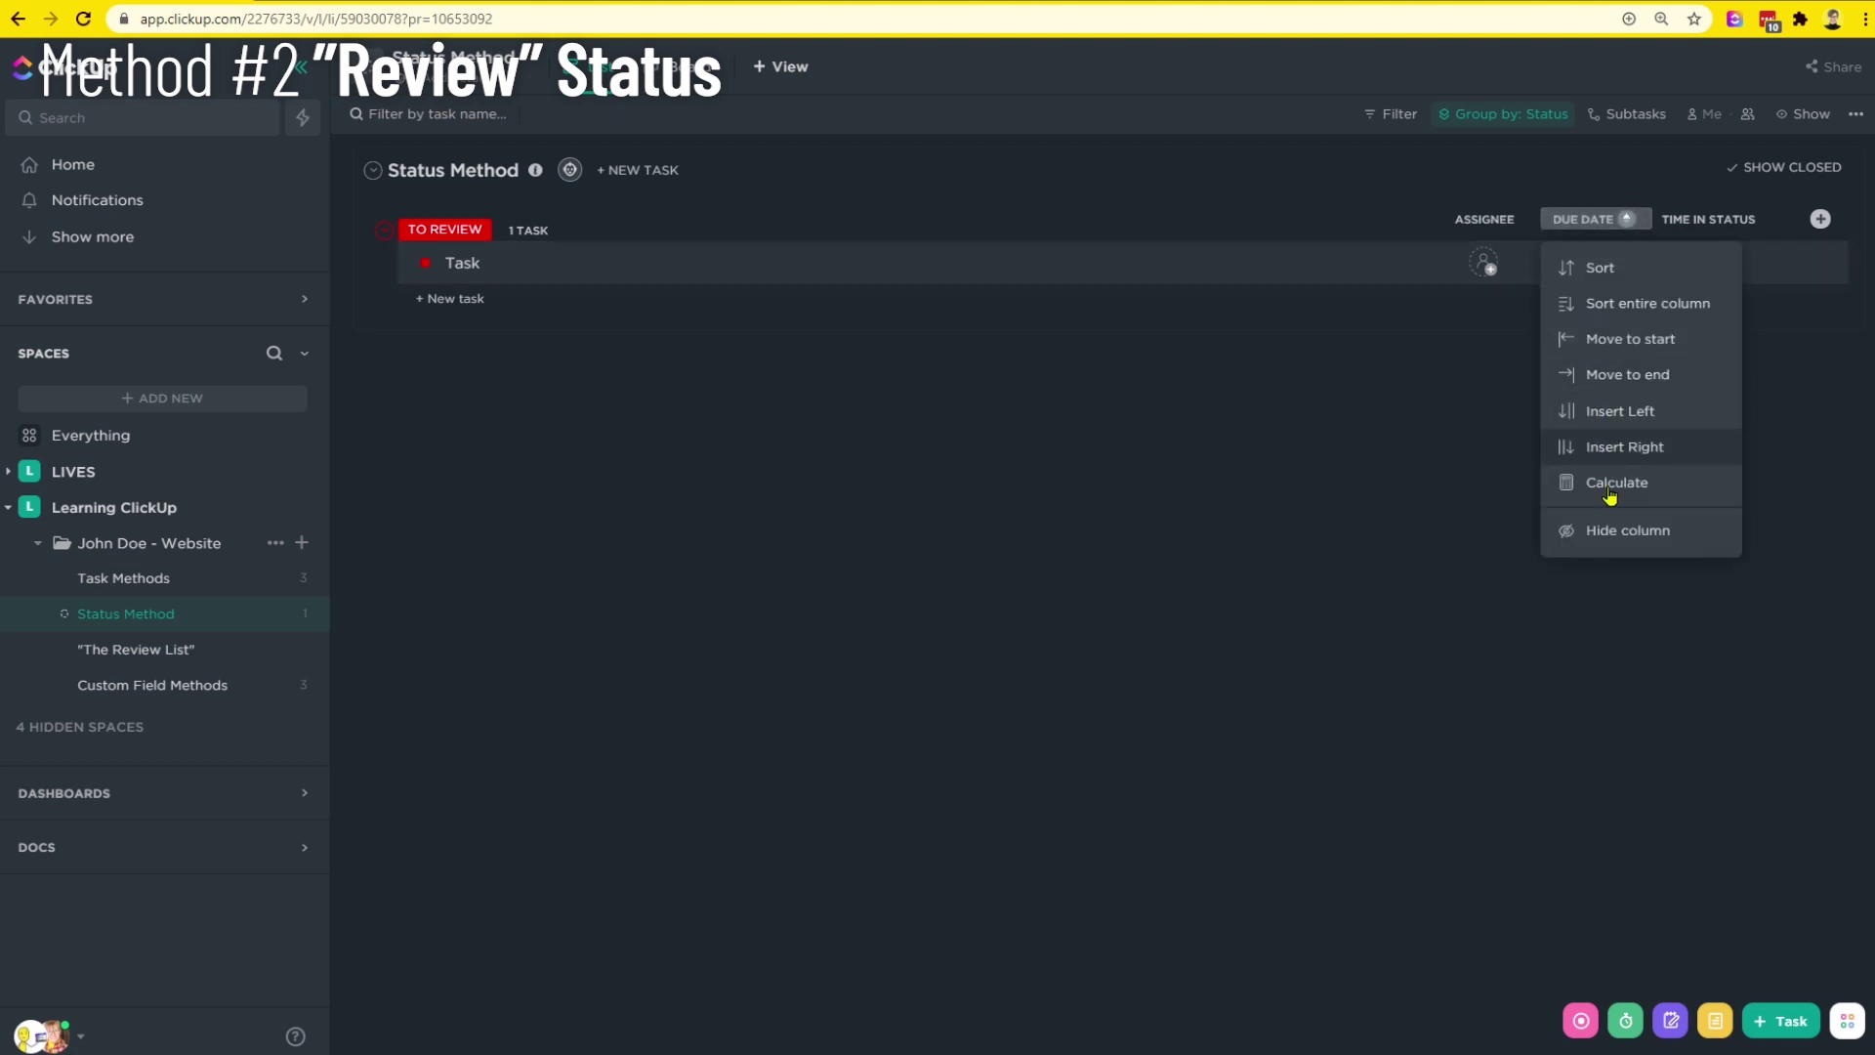
{"action": "left_click", "coordinate": [1626, 530]}
{"action": "left_click", "coordinate": [679, 66]}
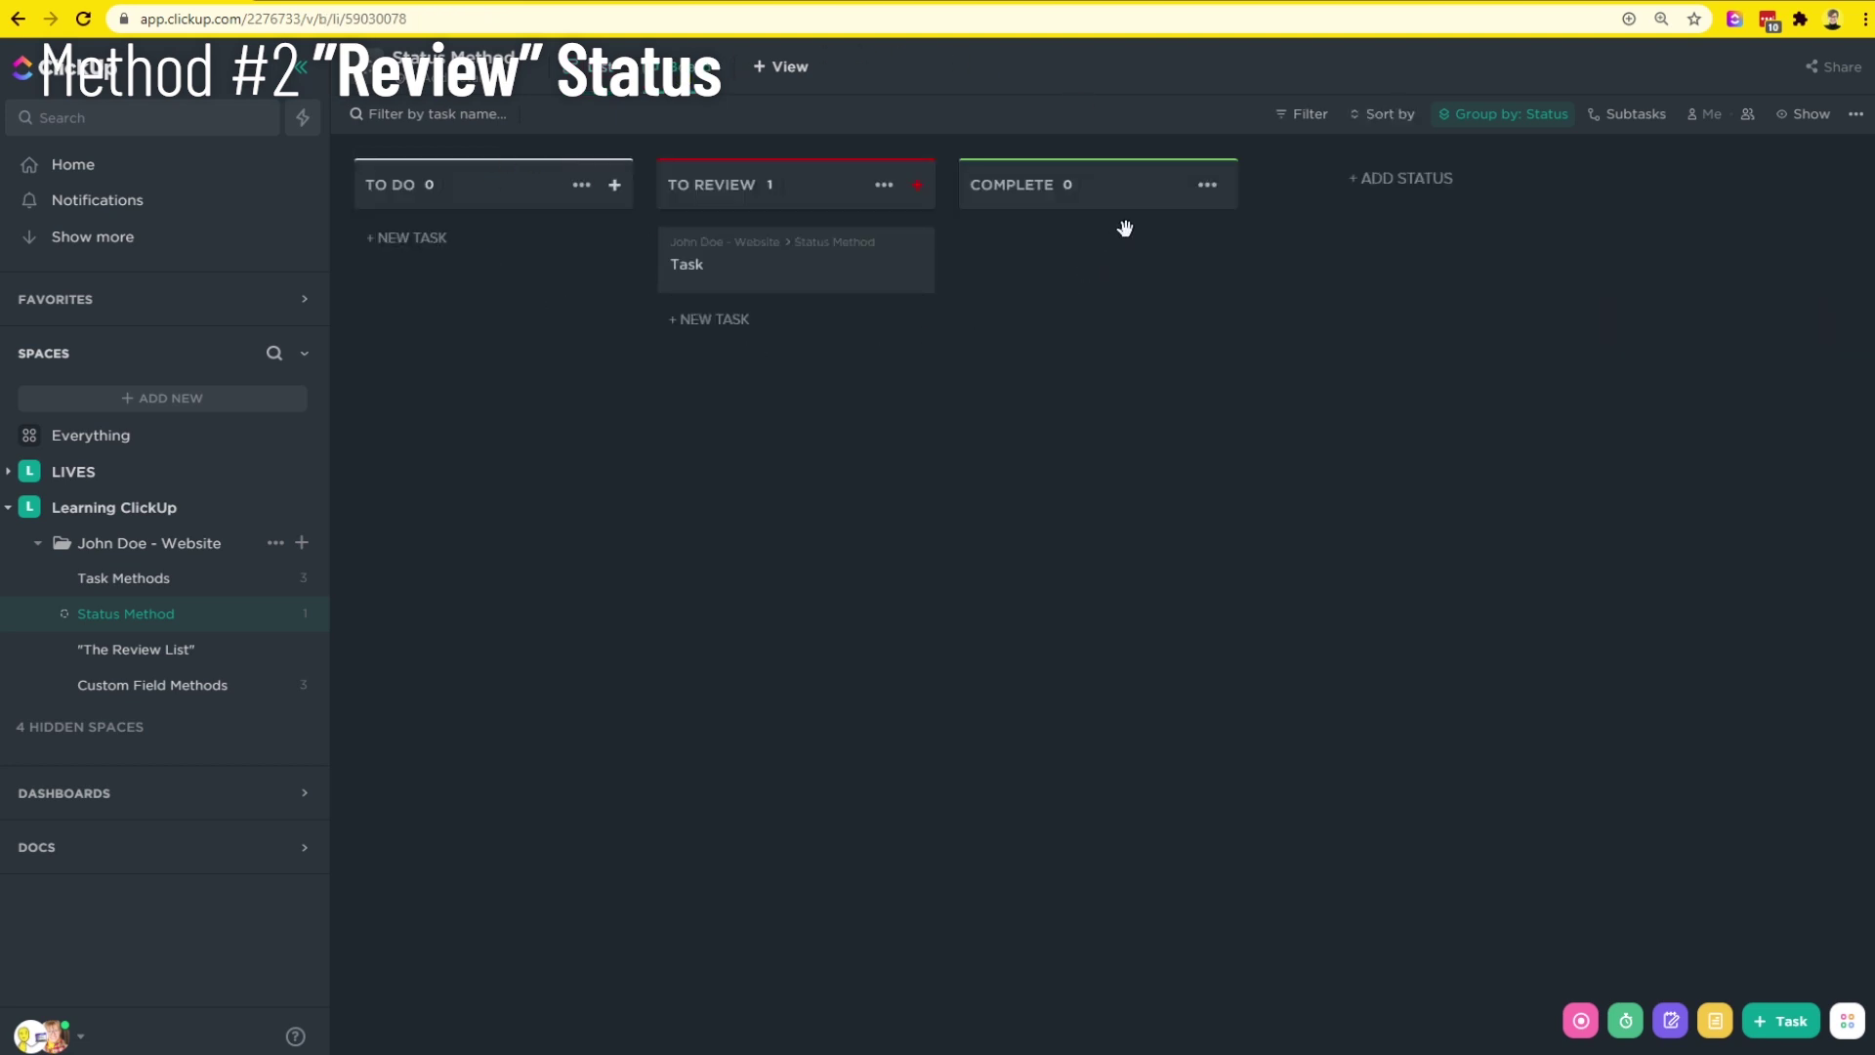
{"action": "left_click", "coordinate": [159, 434]}
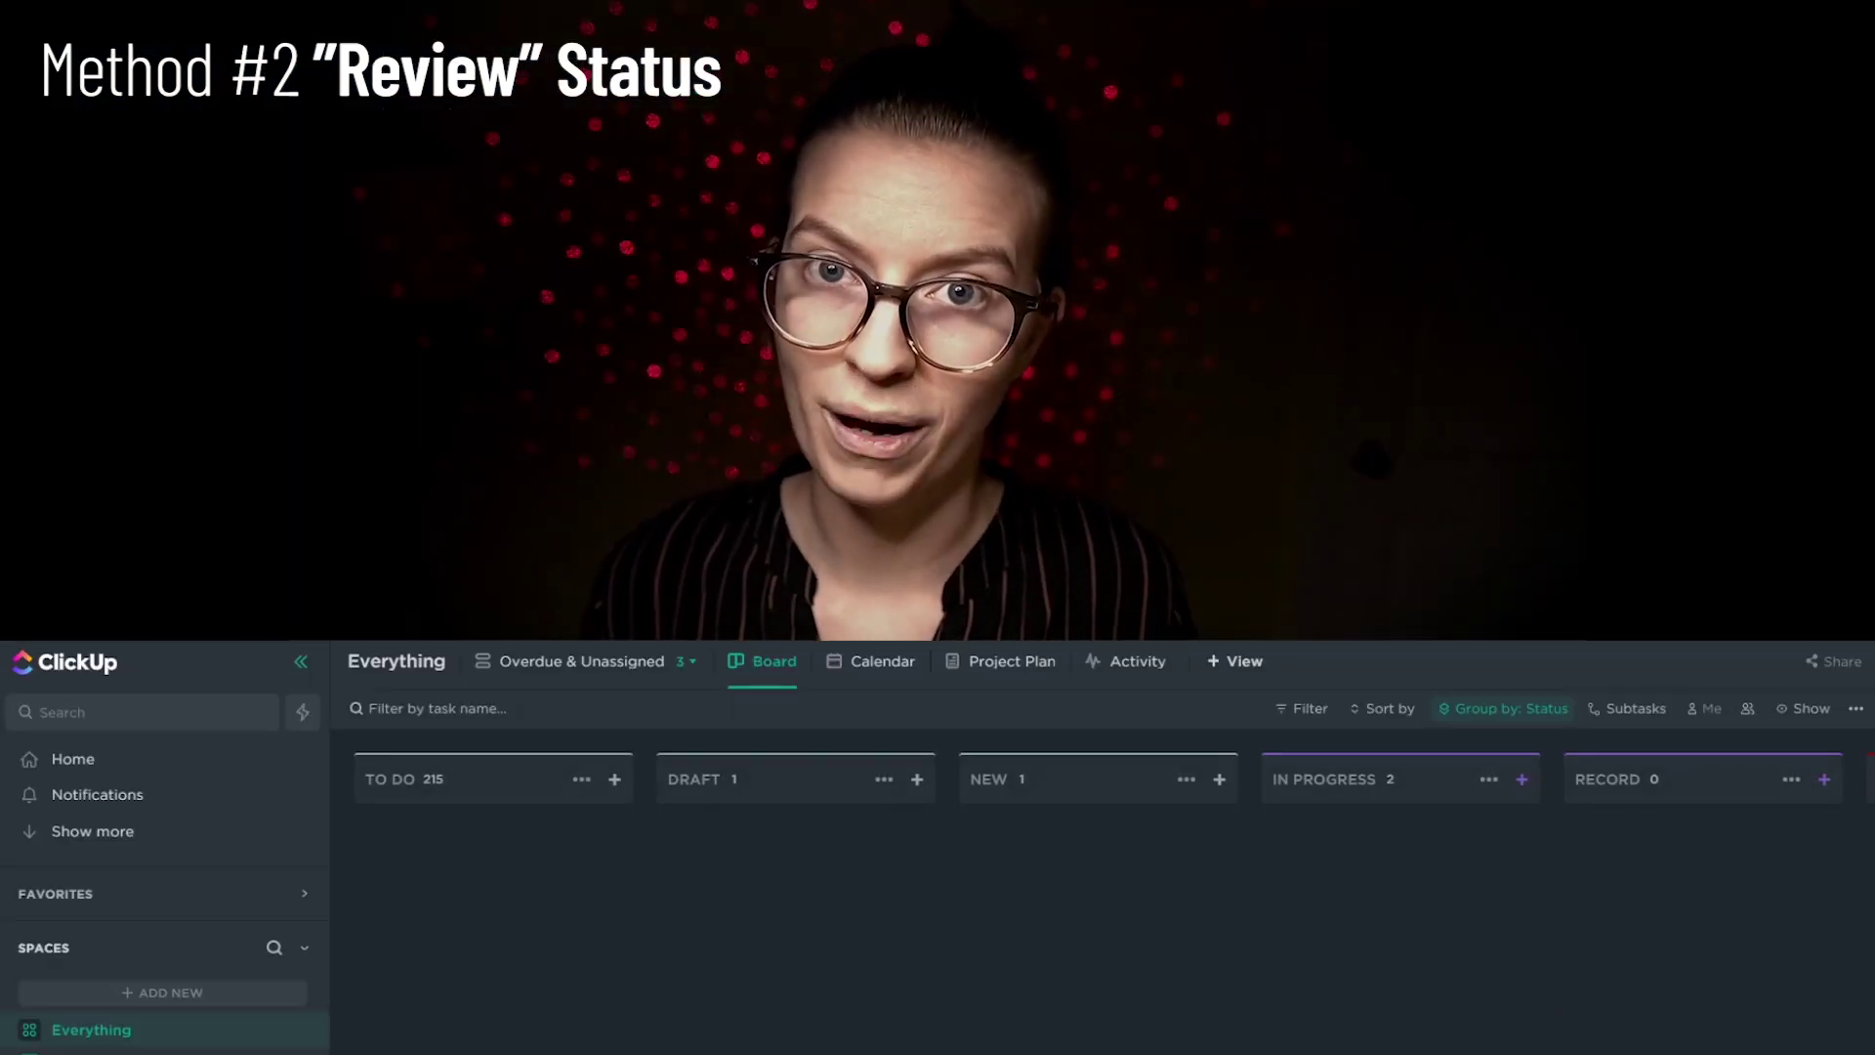
{"action": "scroll", "coordinate": [1103, 898], "scroll_direction": "right", "scroll_amount": 10}
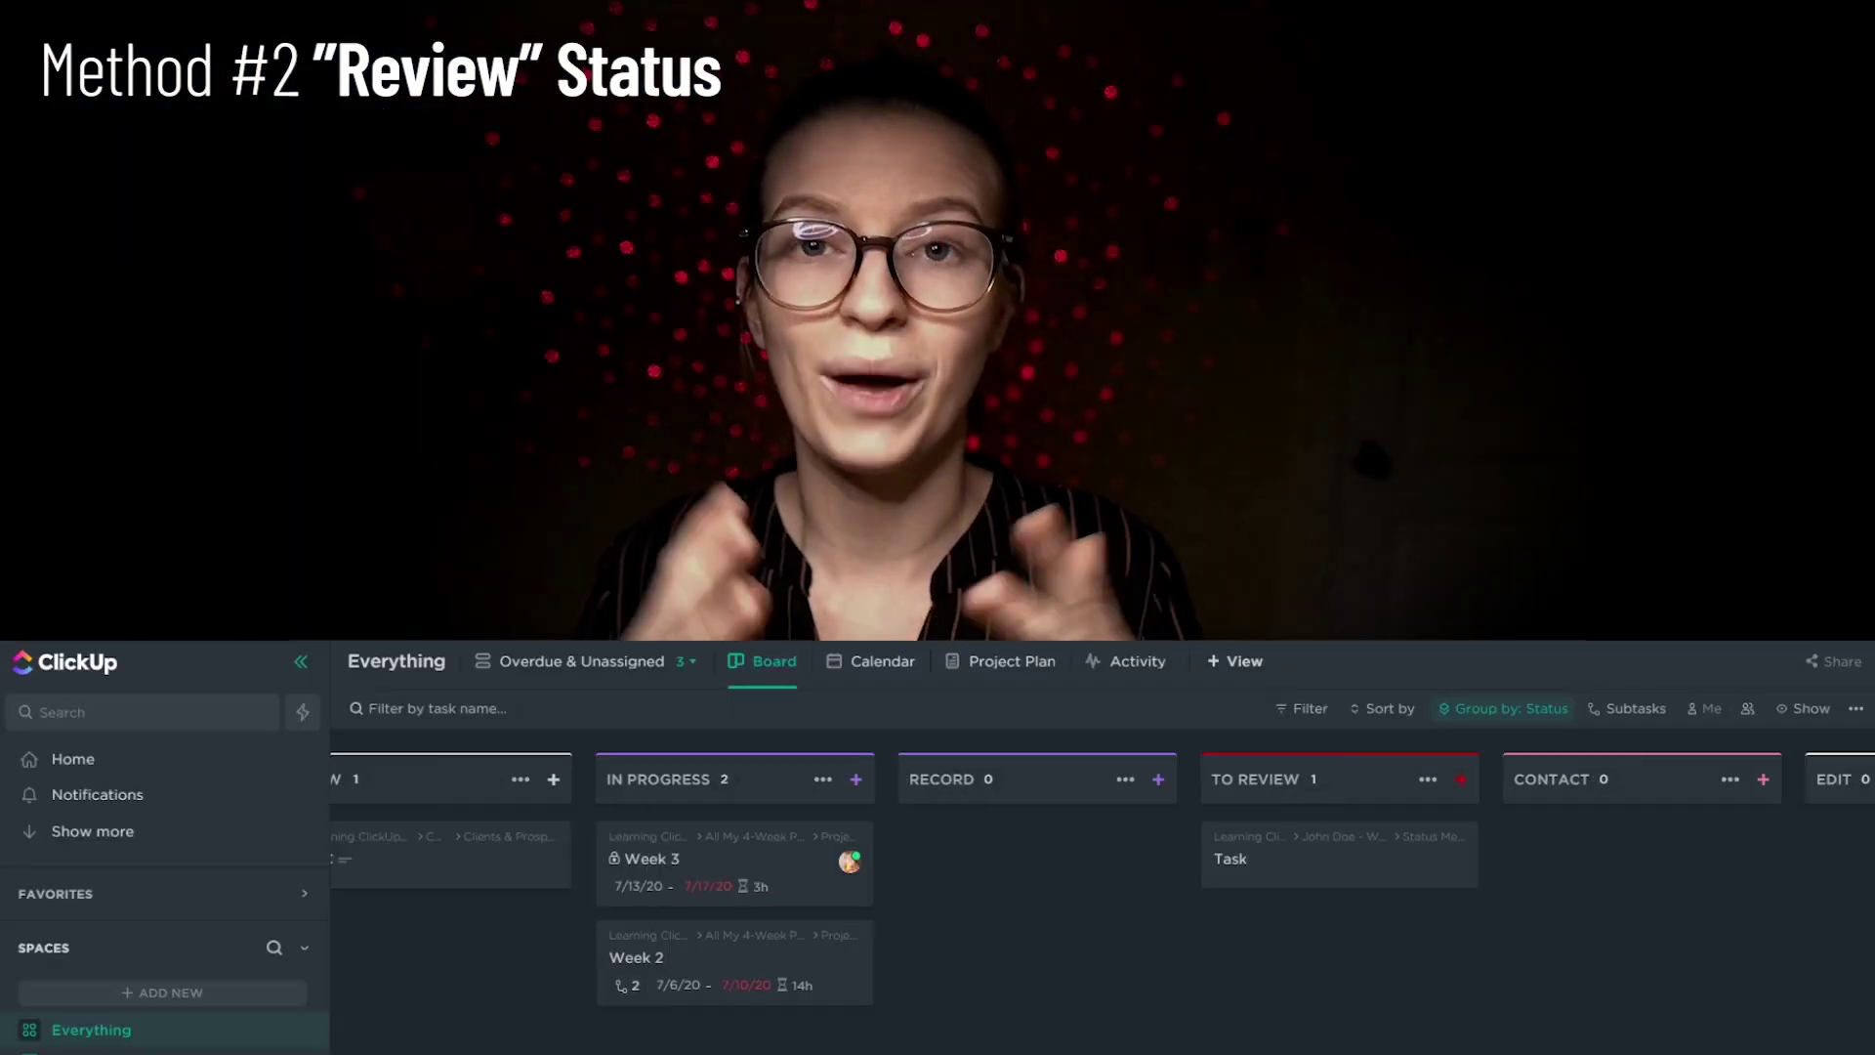
{"action": "scroll", "coordinate": [1104, 898], "scroll_direction": "right", "scroll_amount": 12}
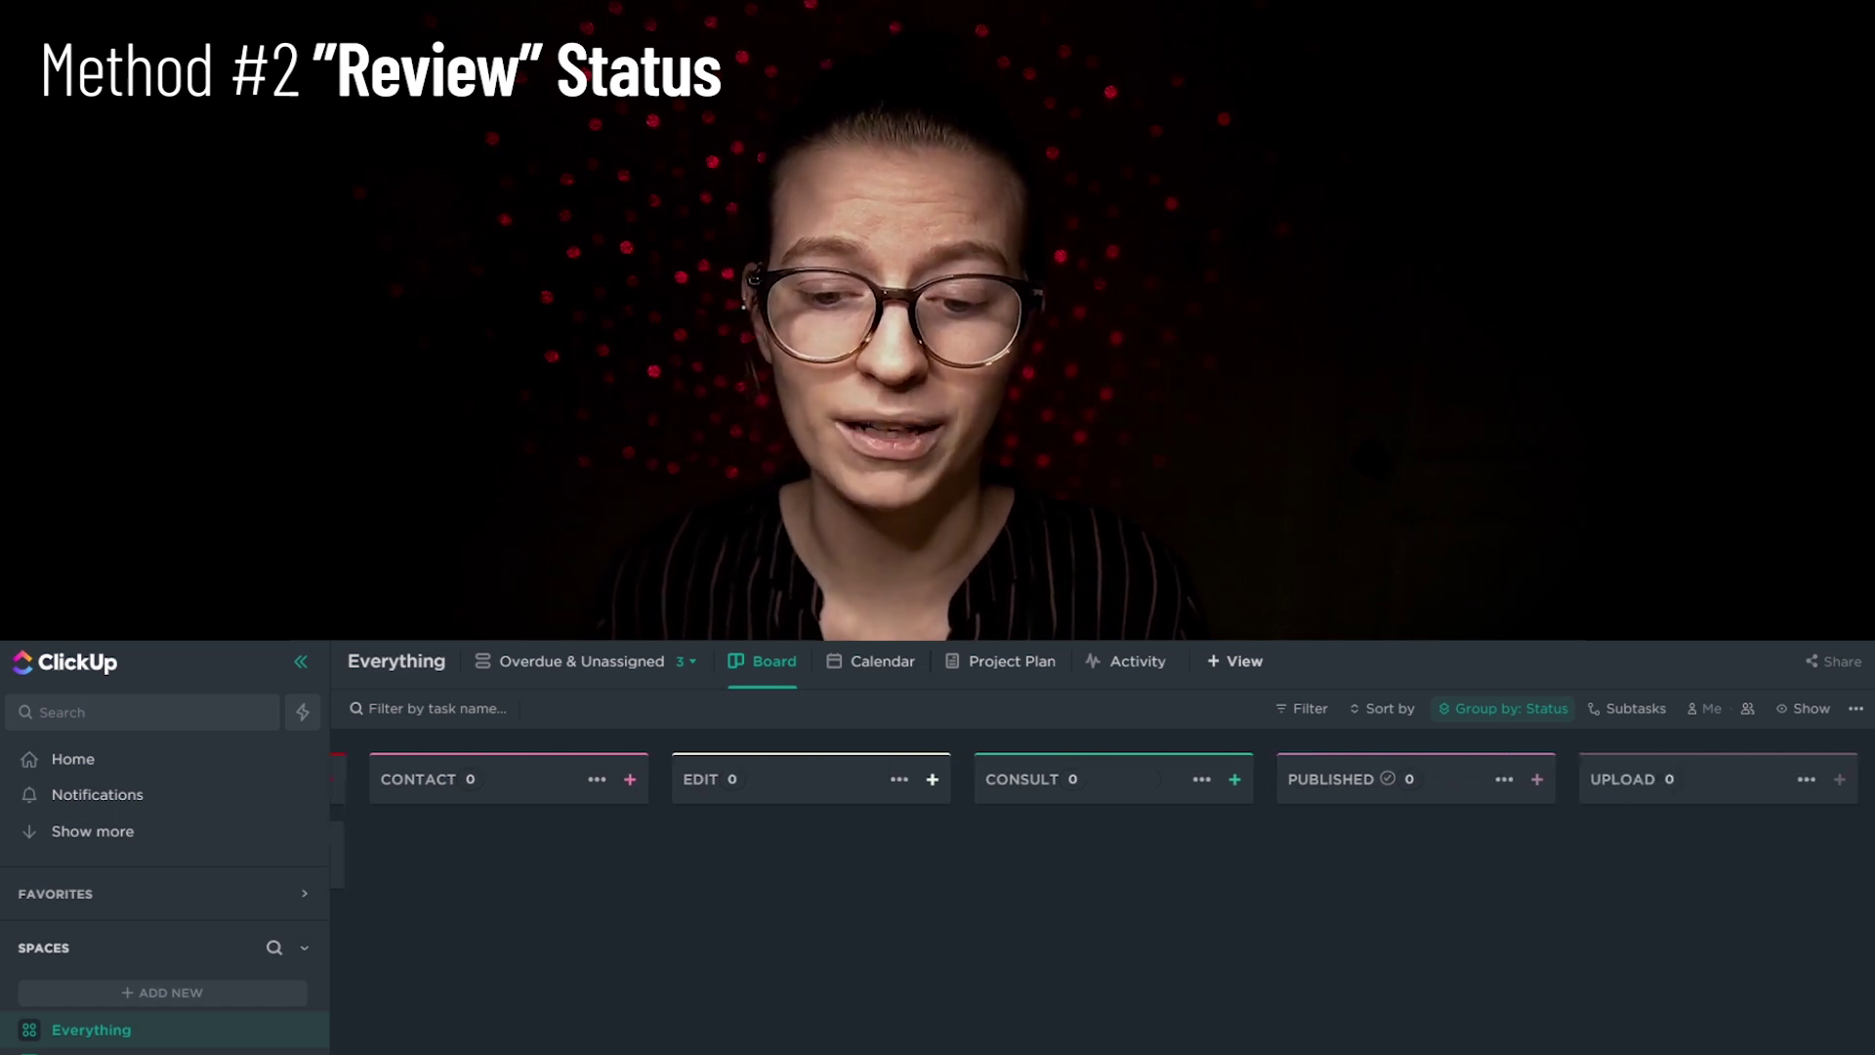
{"action": "scroll", "coordinate": [1103, 898], "scroll_direction": "right", "scroll_amount": 4}
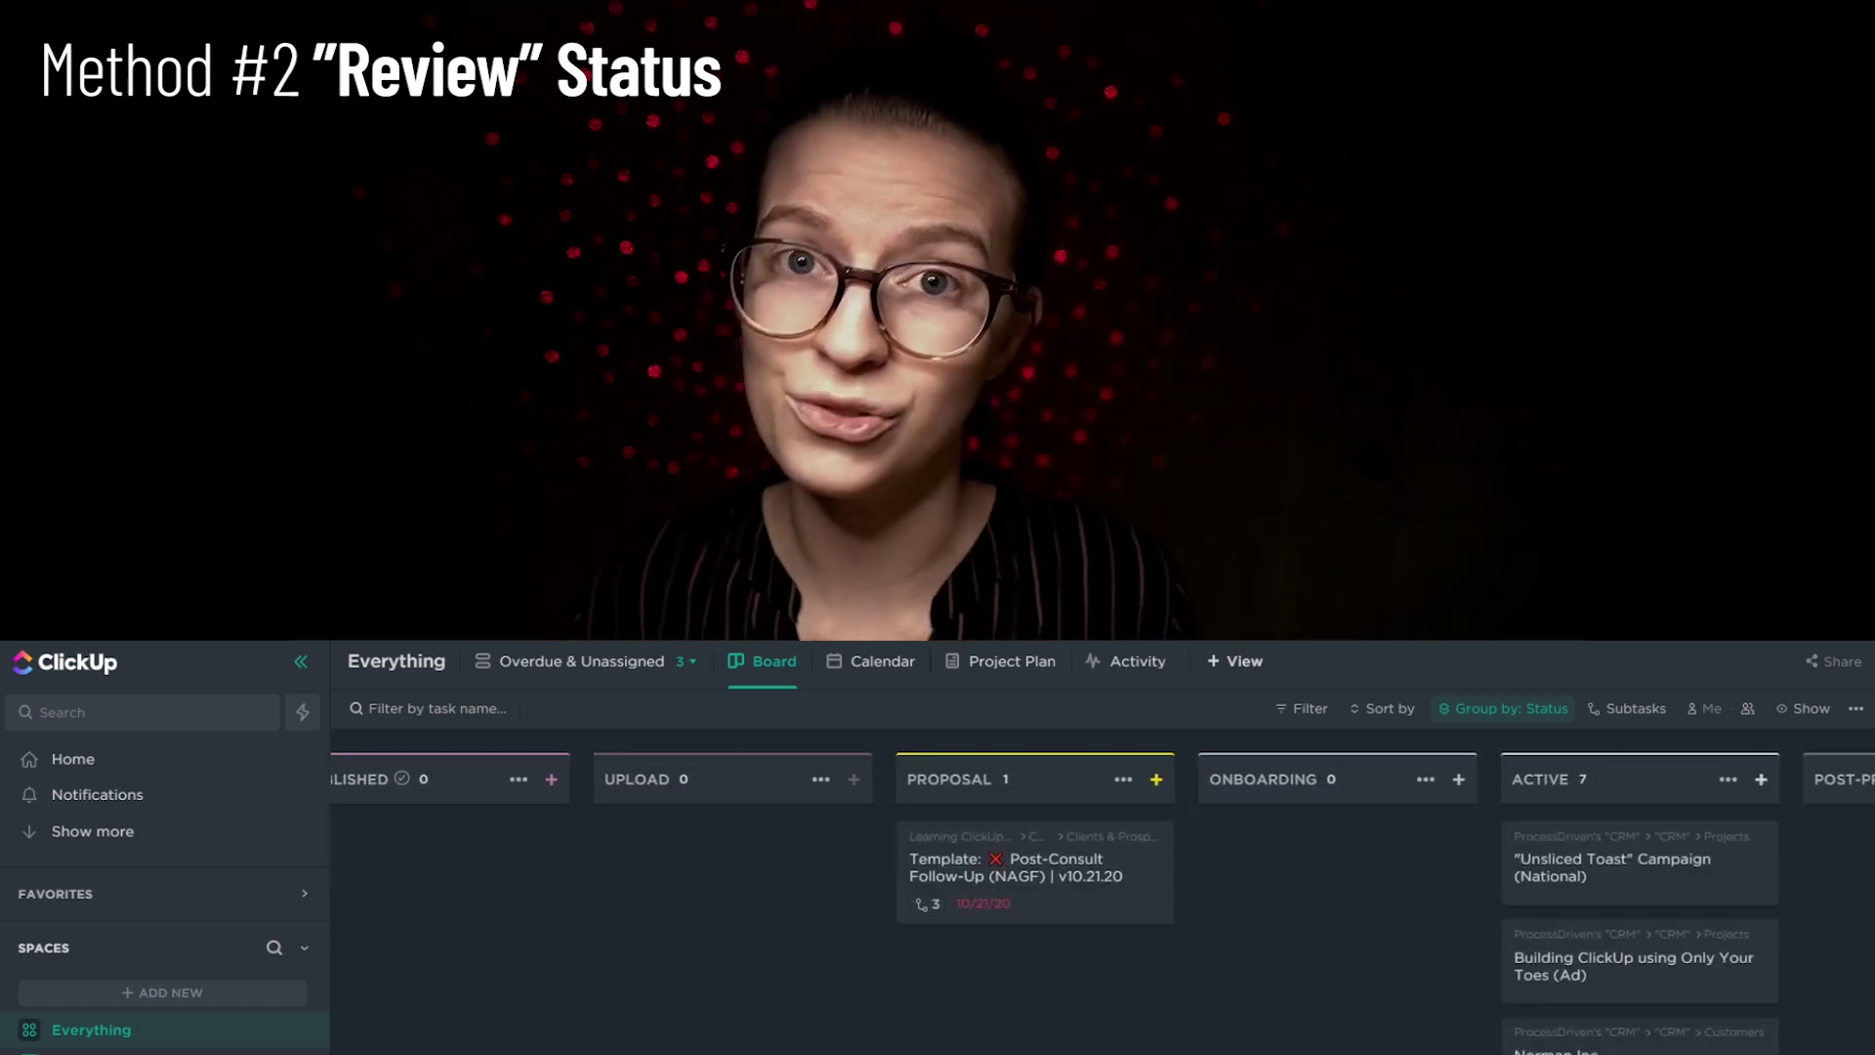
{"action": "scroll", "coordinate": [1103, 898], "scroll_direction": "right", "scroll_amount": 14}
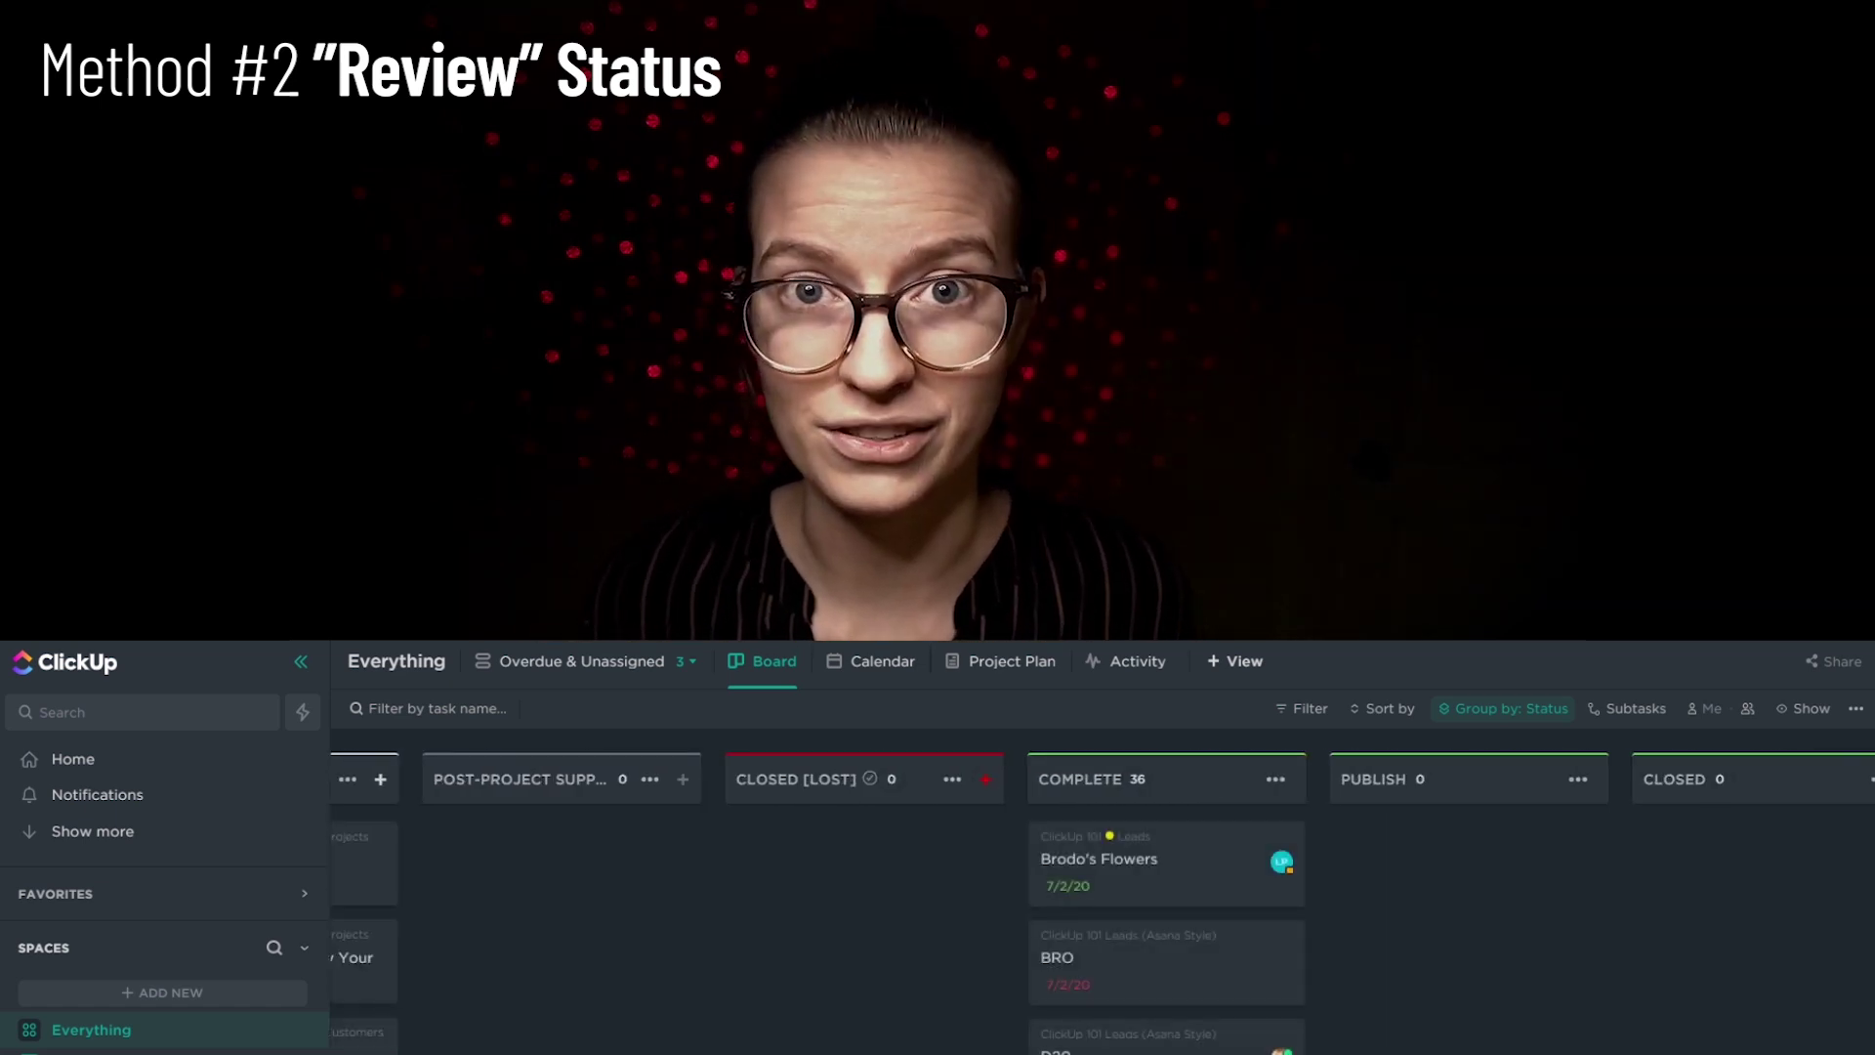
{"action": "scroll", "coordinate": [1103, 899], "scroll_direction": "left", "scroll_amount": 17}
{"action": "scroll", "coordinate": [899, 800], "scroll_direction": "left", "scroll_amount": 13}
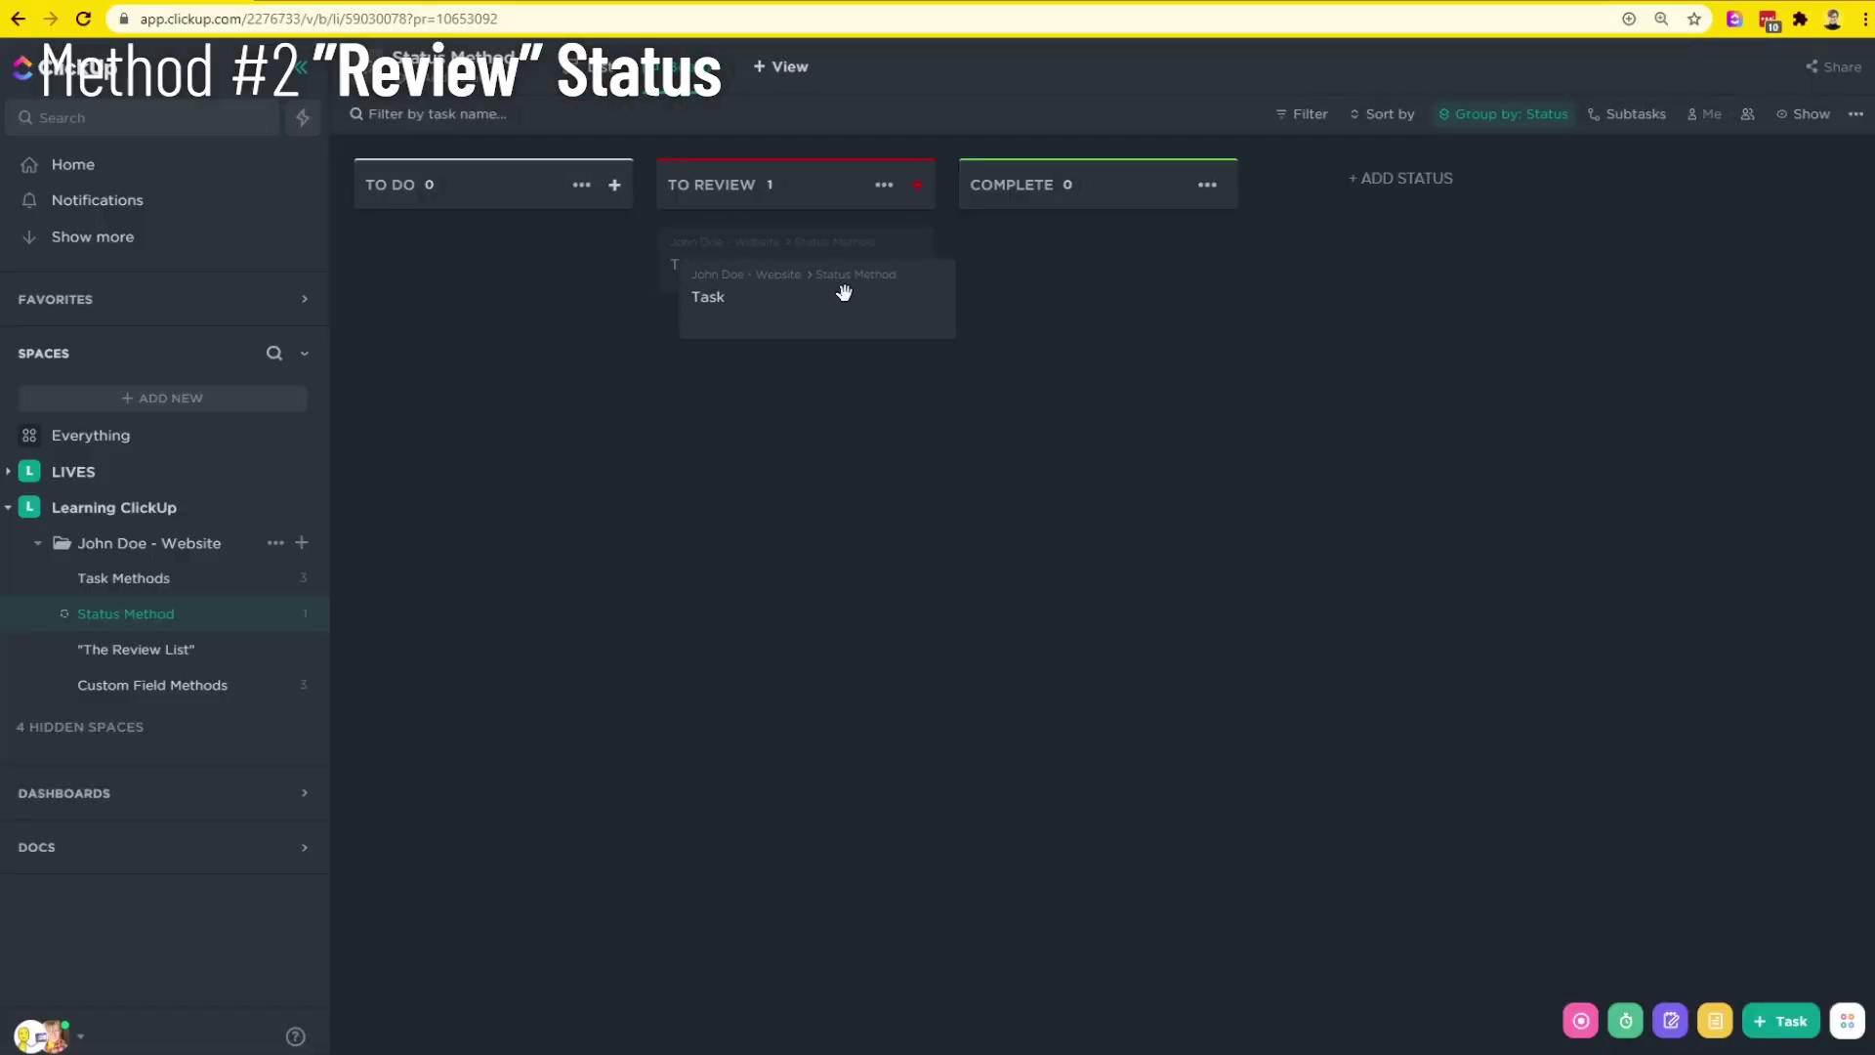
Step: Rename the TO REVIEW board column's status to 'TO REVIEW (JOHN?)'
{"action": "left_click", "coordinate": [884, 186]}
{"action": "left_click", "coordinate": [933, 233]}
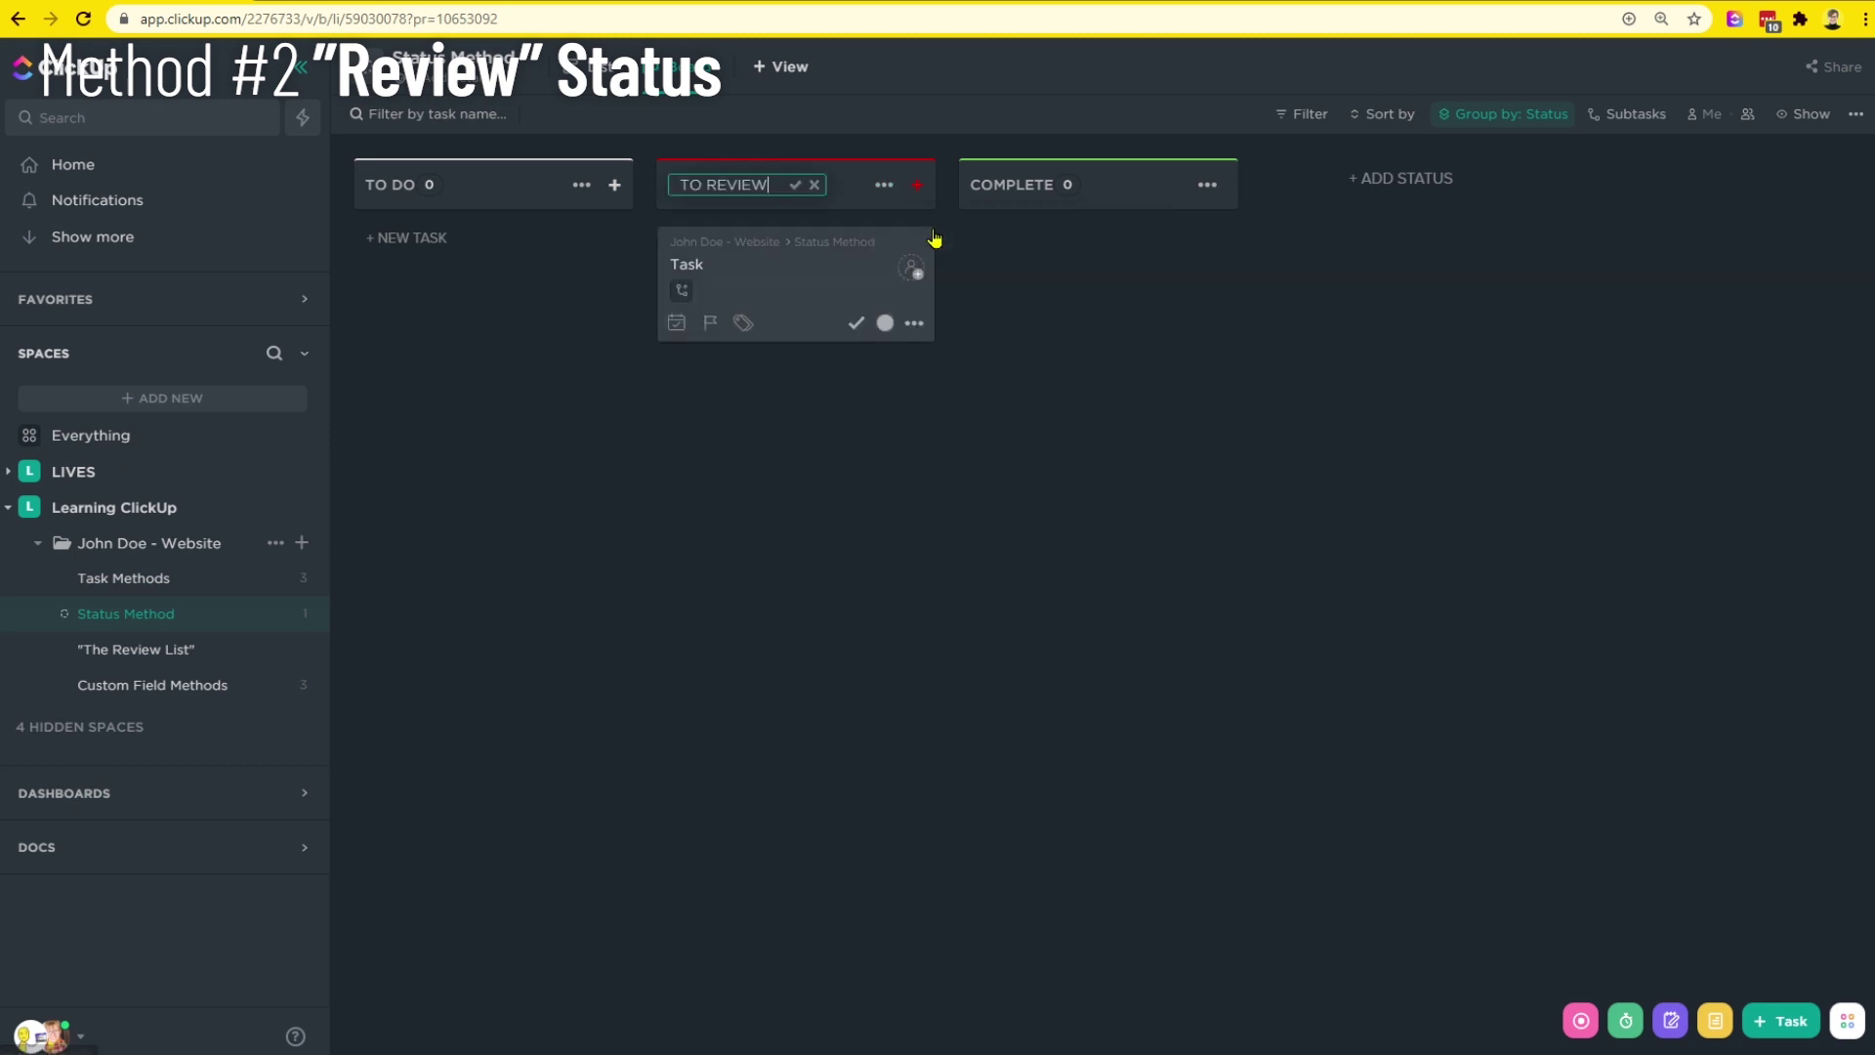
{"action": "left_click", "coordinate": [884, 187]}
{"action": "left_click", "coordinate": [927, 223]}
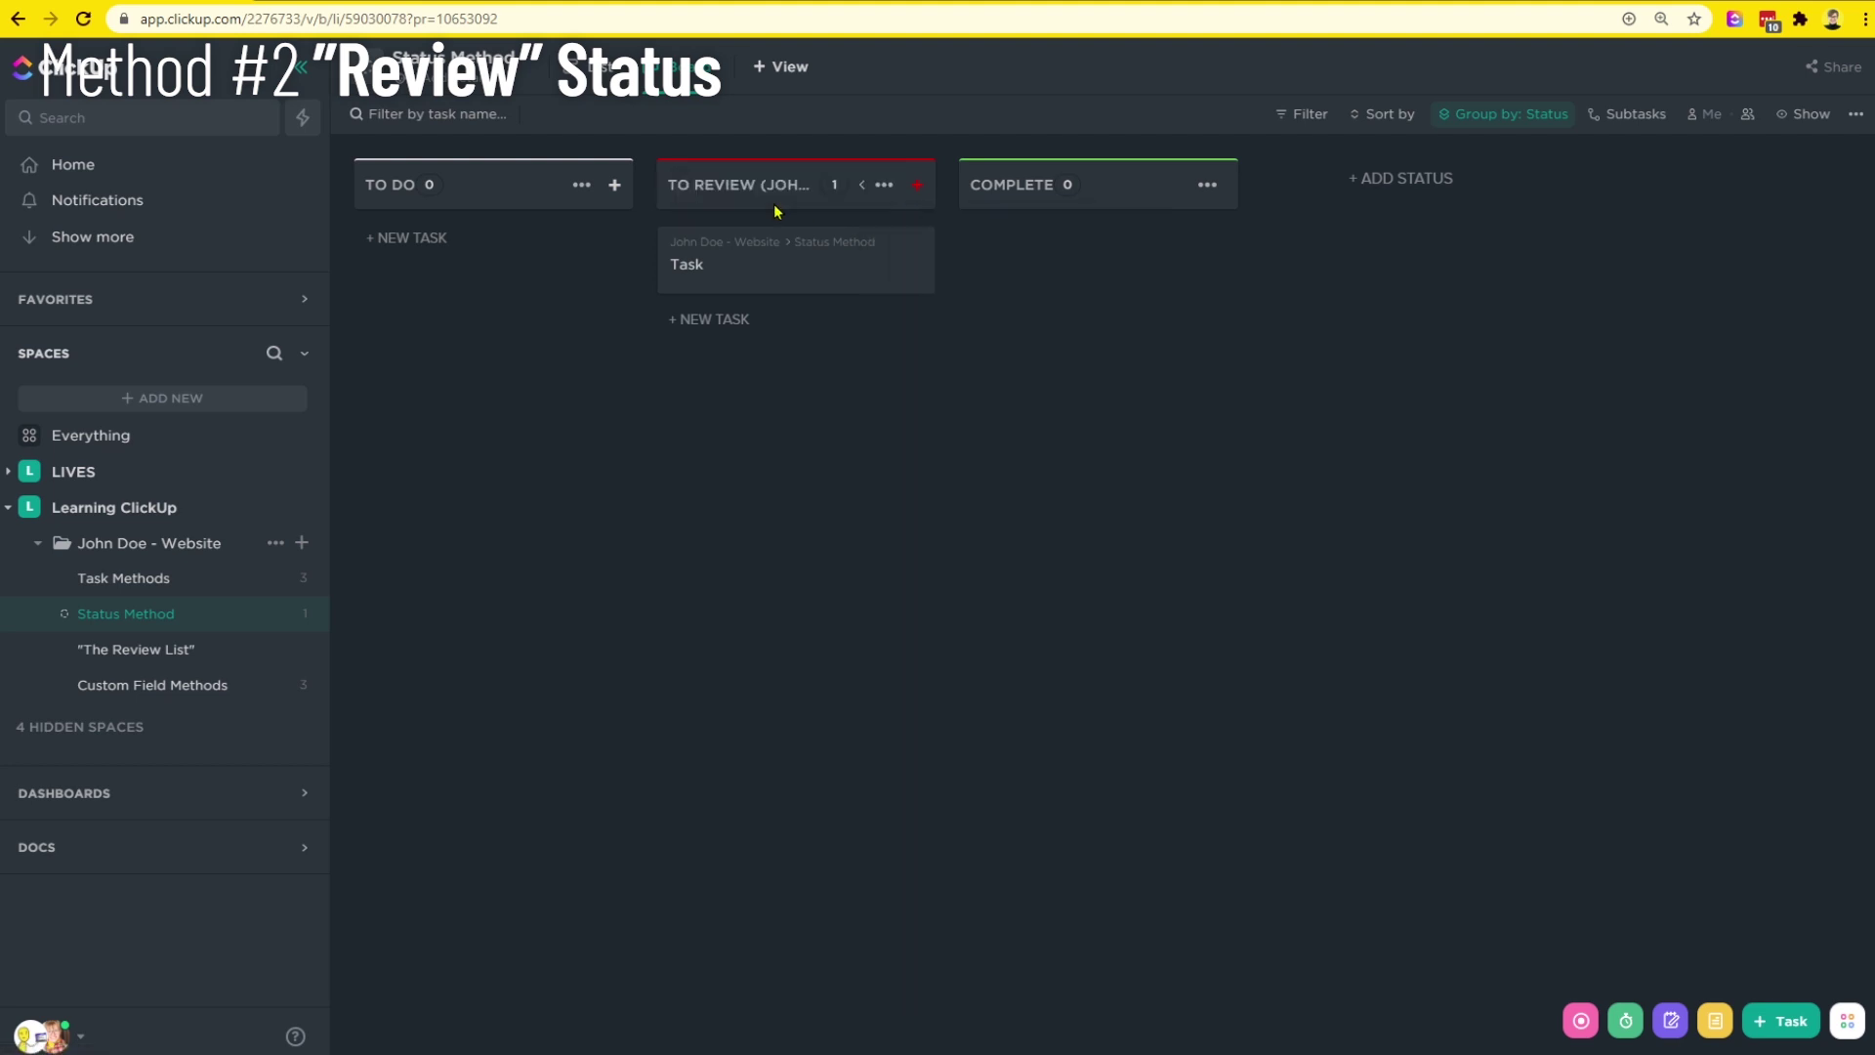
{"action": "left_click", "coordinate": [883, 186]}
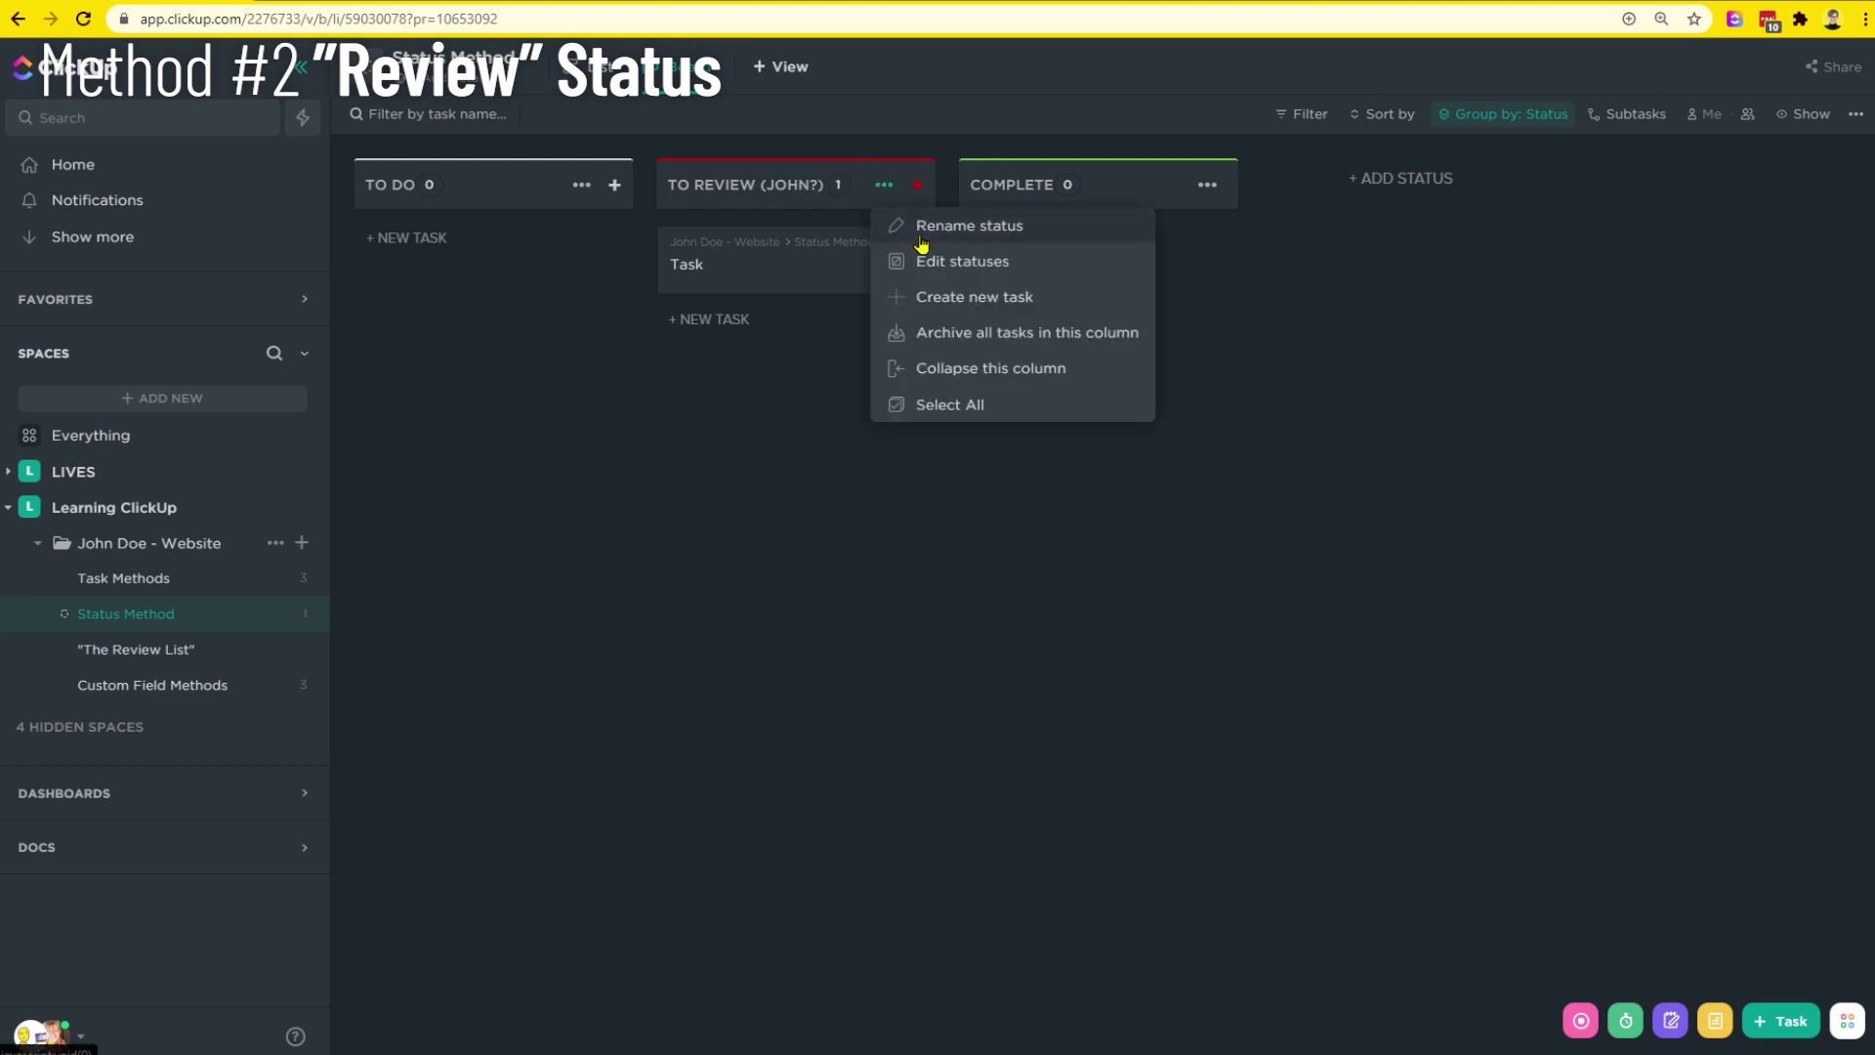
{"action": "left_click", "coordinate": [923, 222]}
{"action": "left_click", "coordinate": [911, 483]}
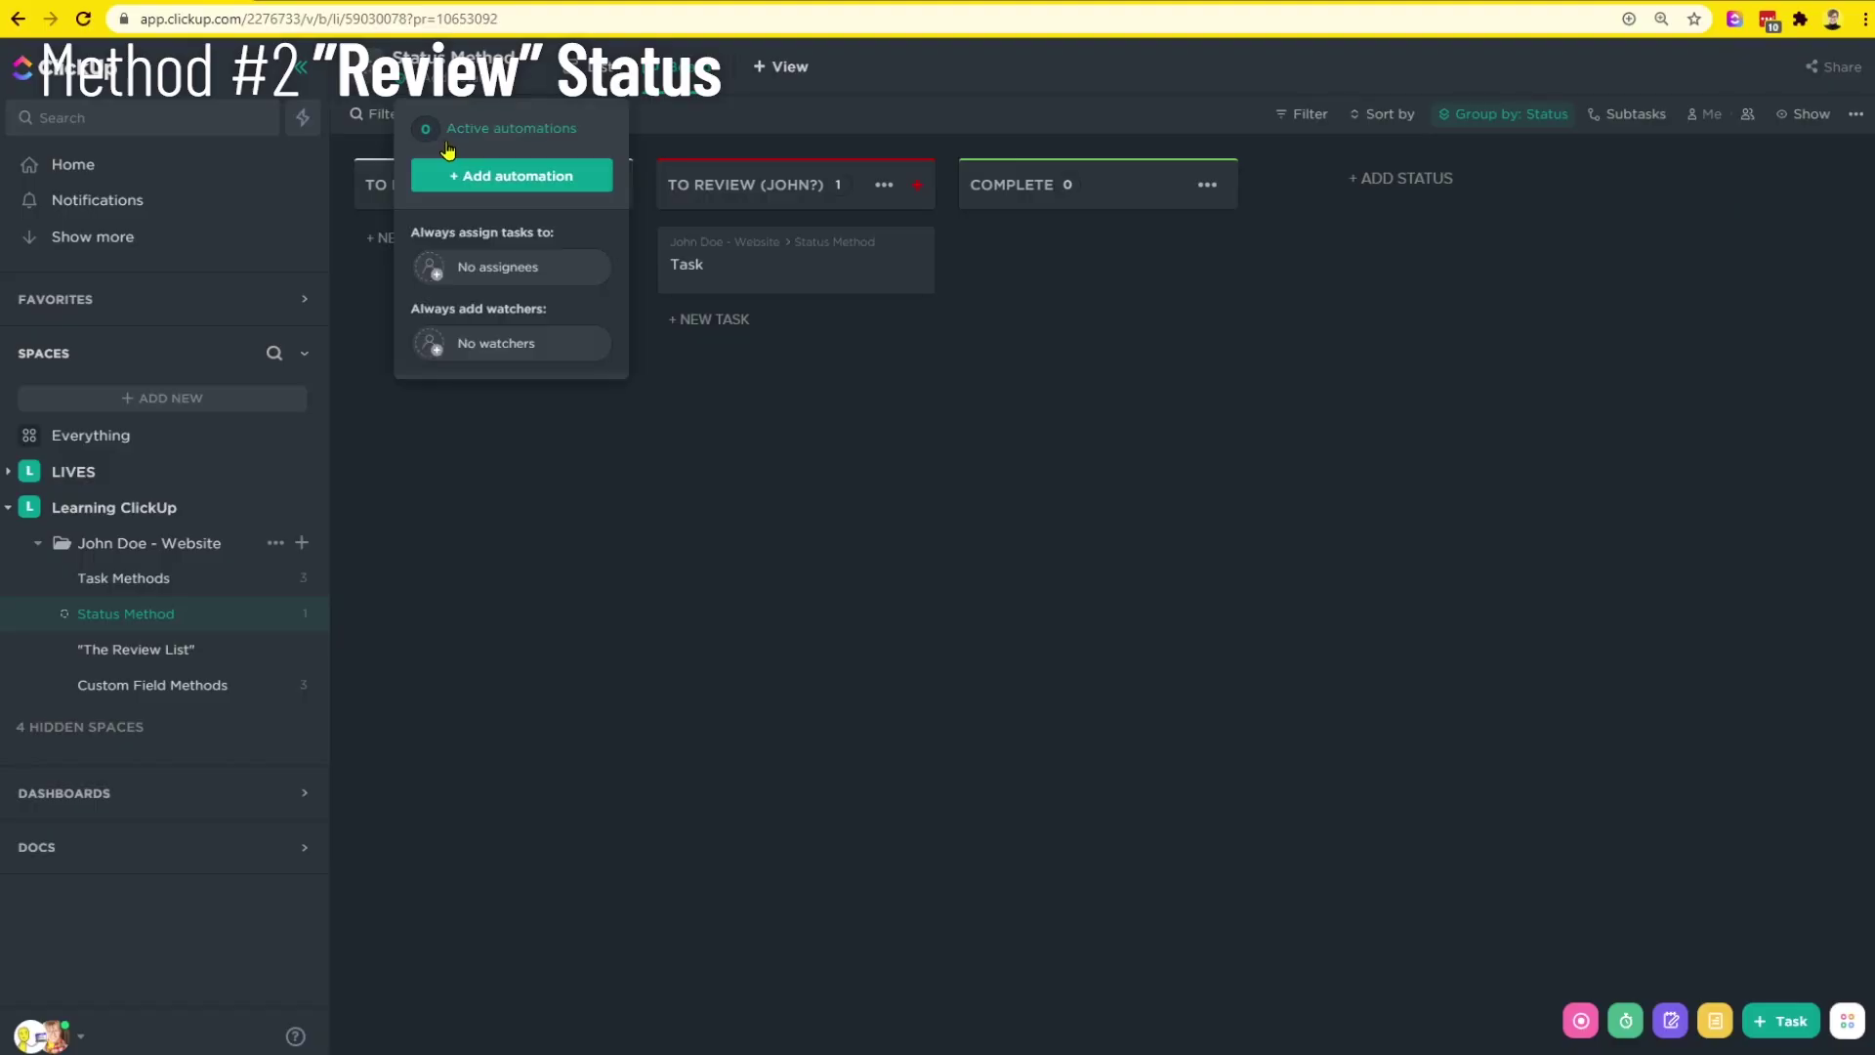
Step: Create a custom automation triggered when the task's status changes to the review status
{"action": "left_click", "coordinate": [447, 137]}
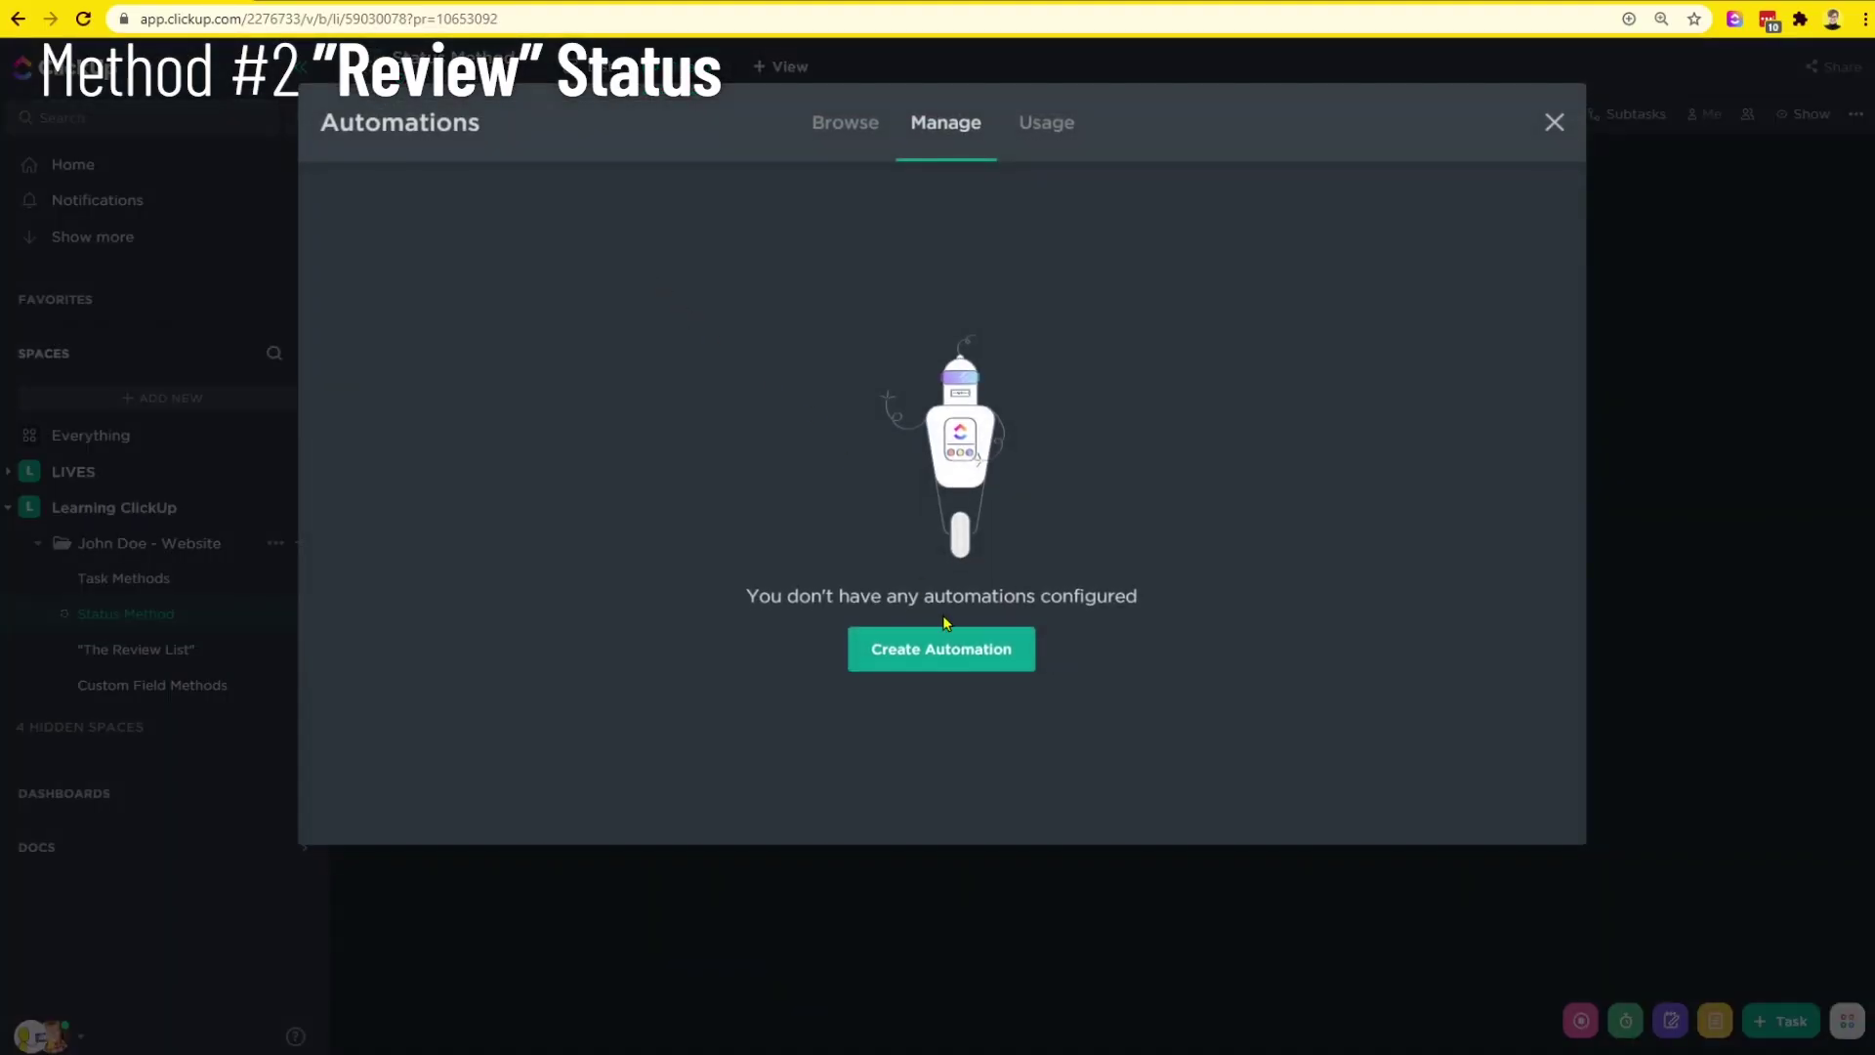
{"action": "left_click", "coordinate": [973, 670]}
{"action": "left_click", "coordinate": [598, 329]}
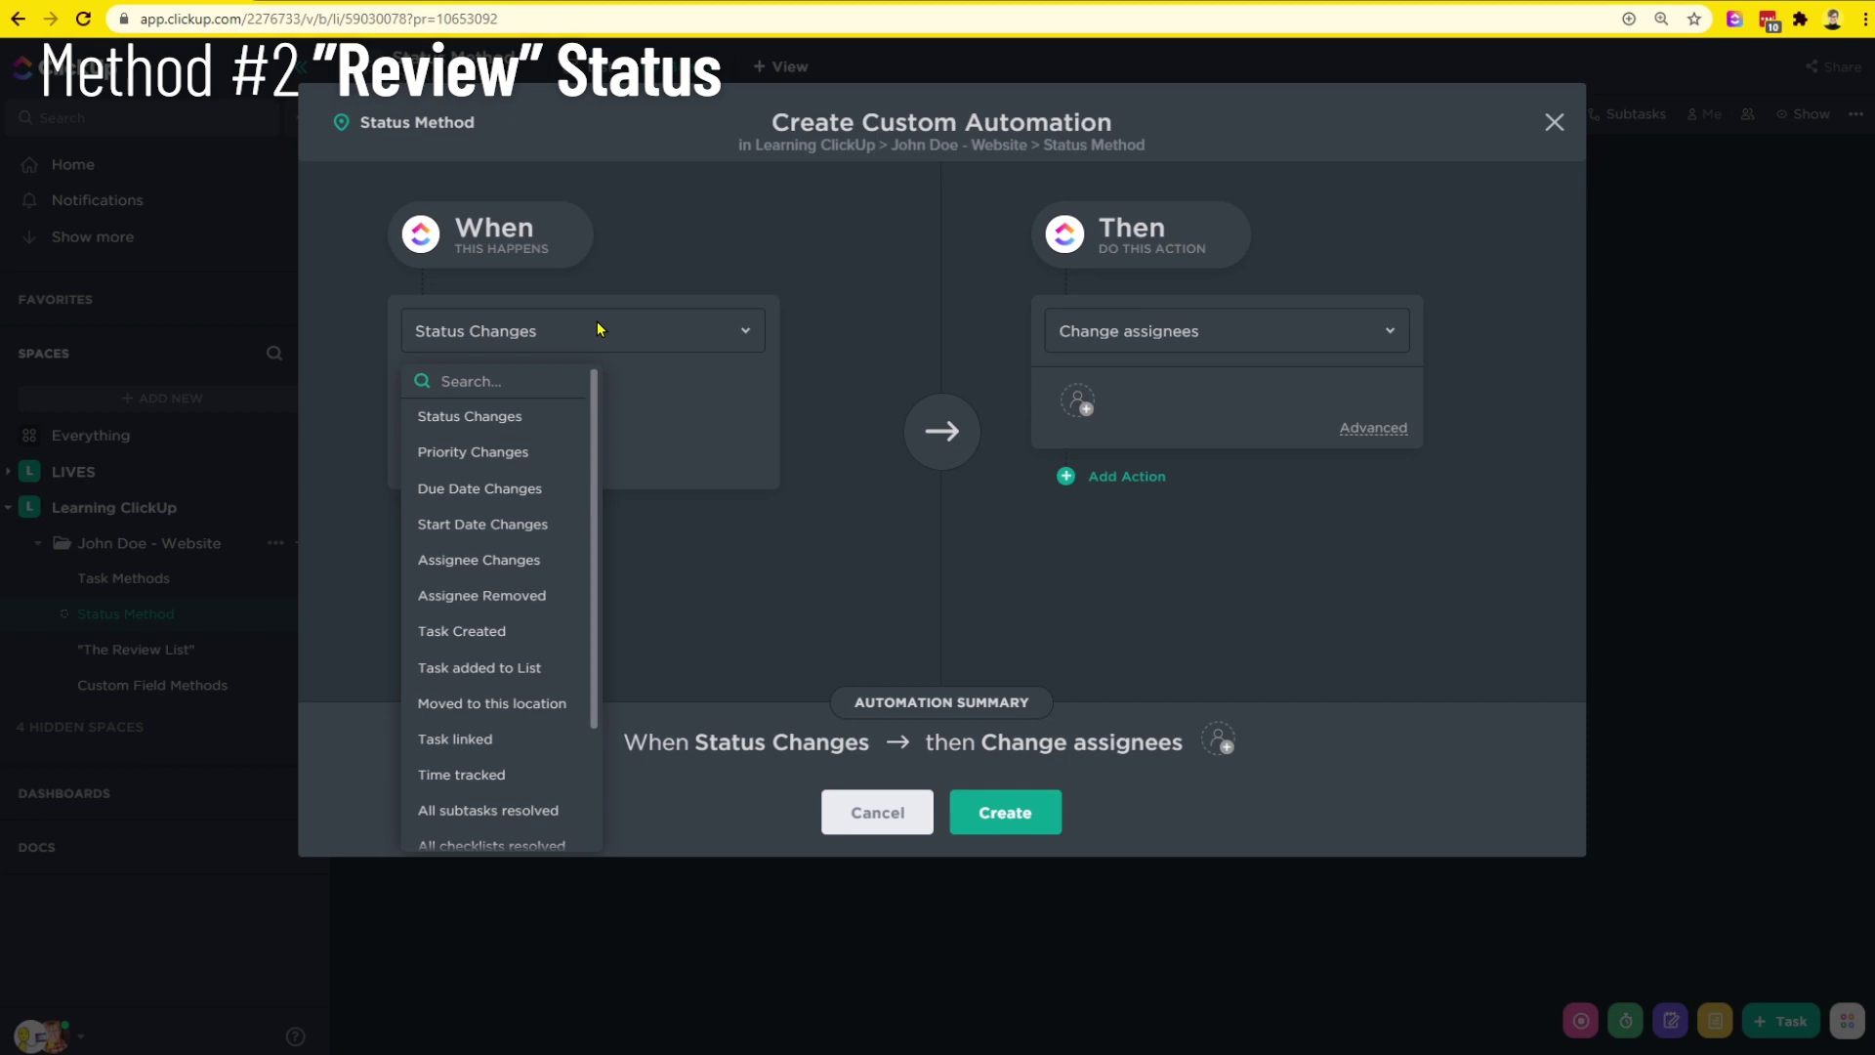
{"action": "left_click", "coordinate": [488, 418]}
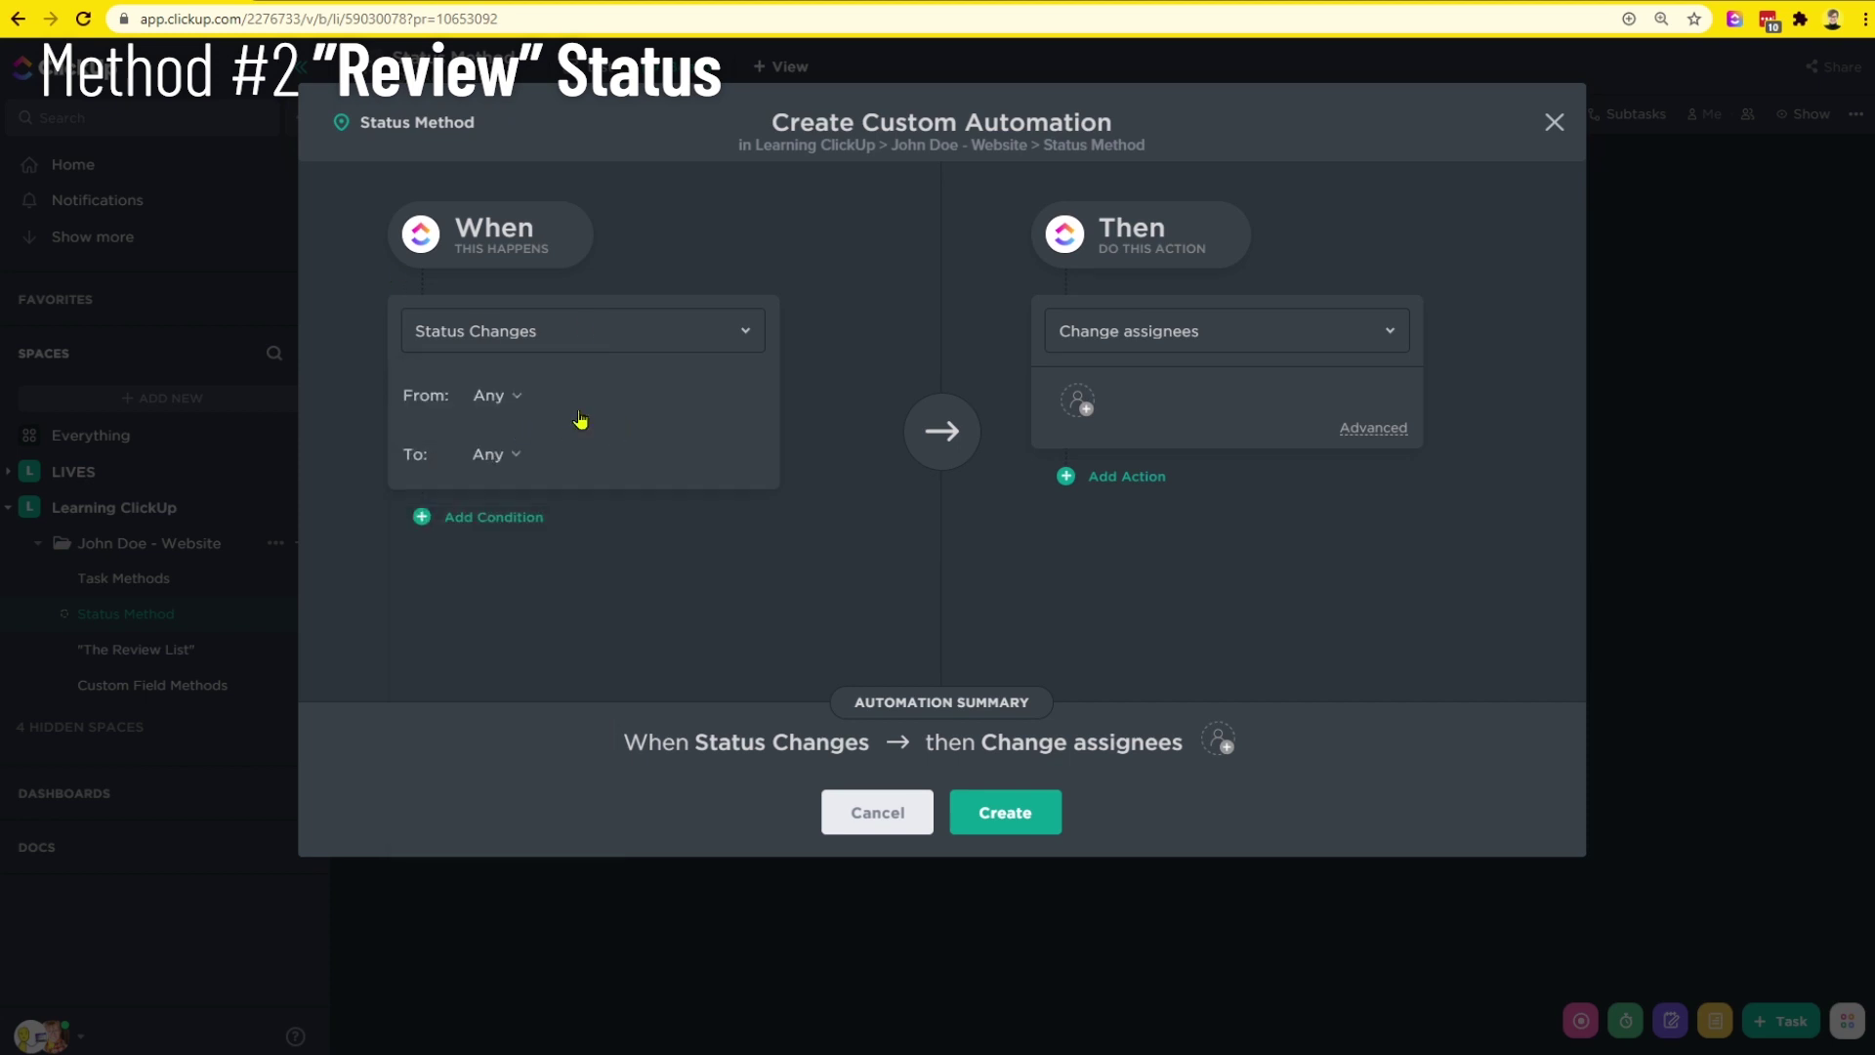
{"action": "left_click", "coordinate": [510, 457]}
{"action": "left_click", "coordinate": [661, 406]}
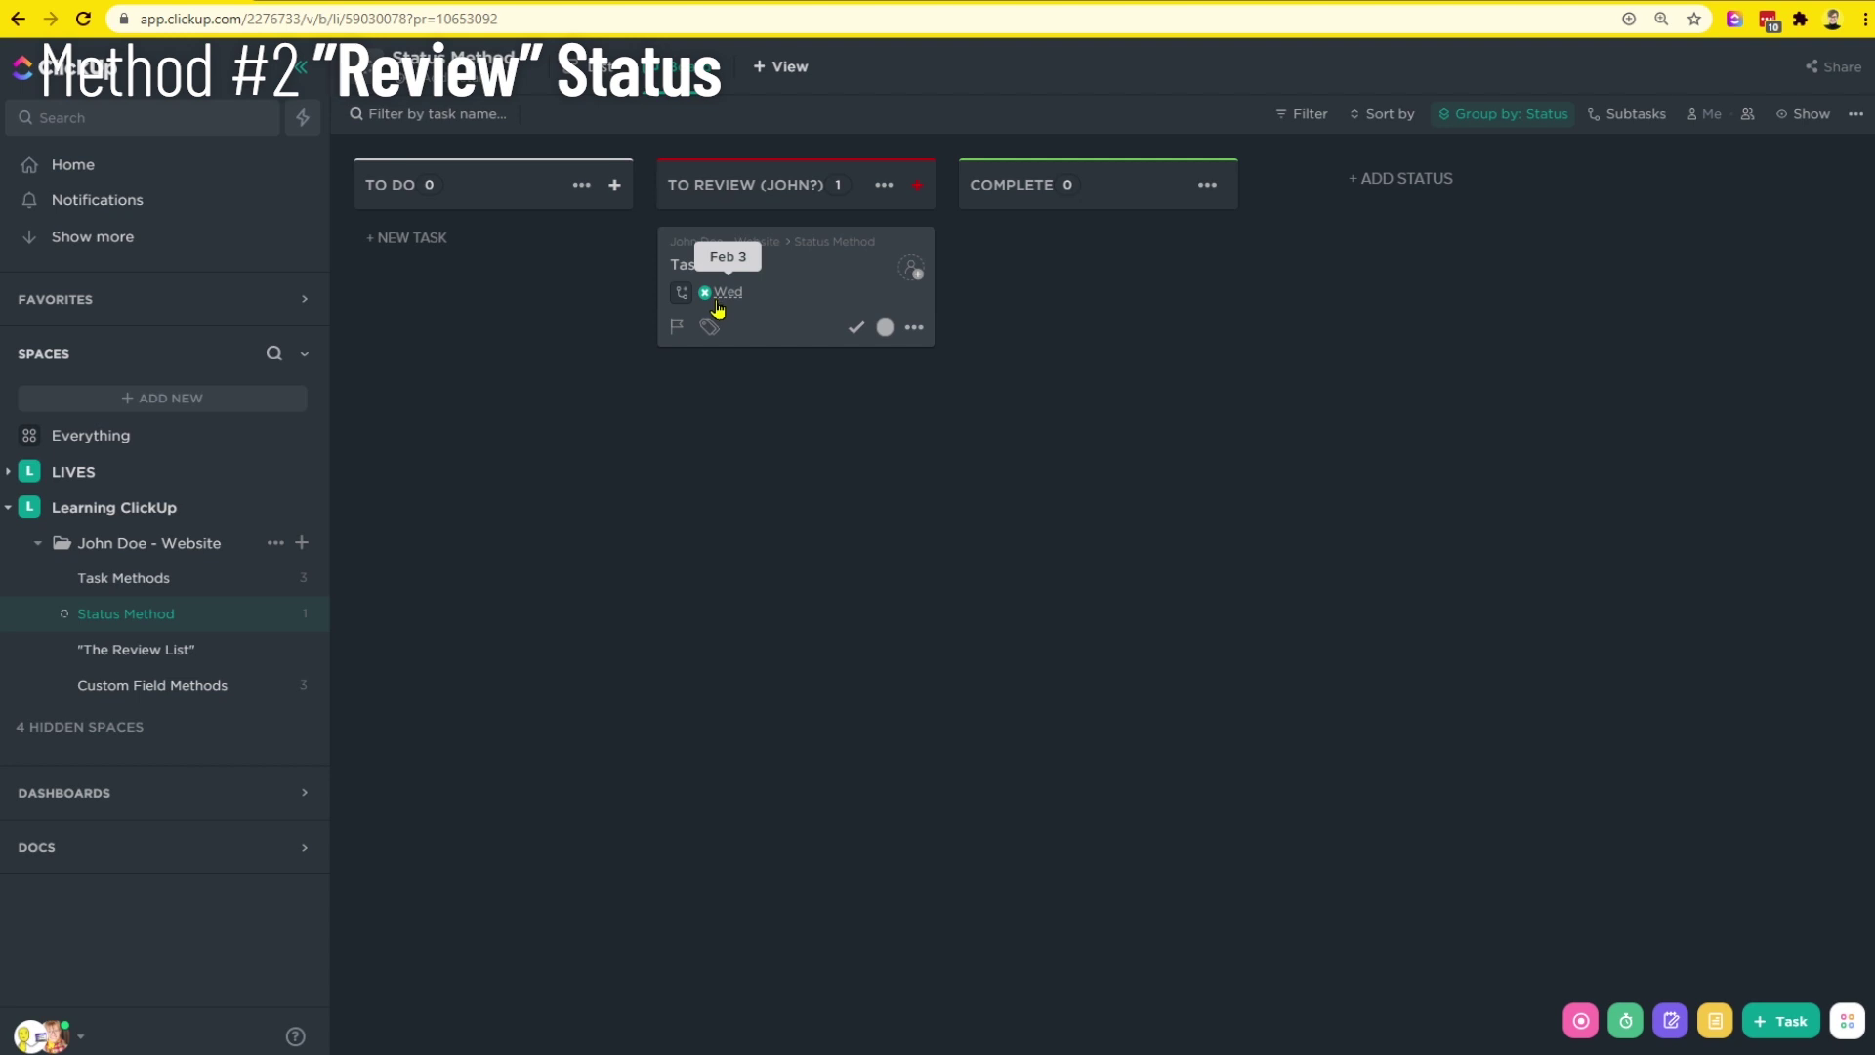
Step: Comment 'This needs to be done soon!!' on Task and undo its accidental completion
{"action": "left_click", "coordinate": [799, 317]}
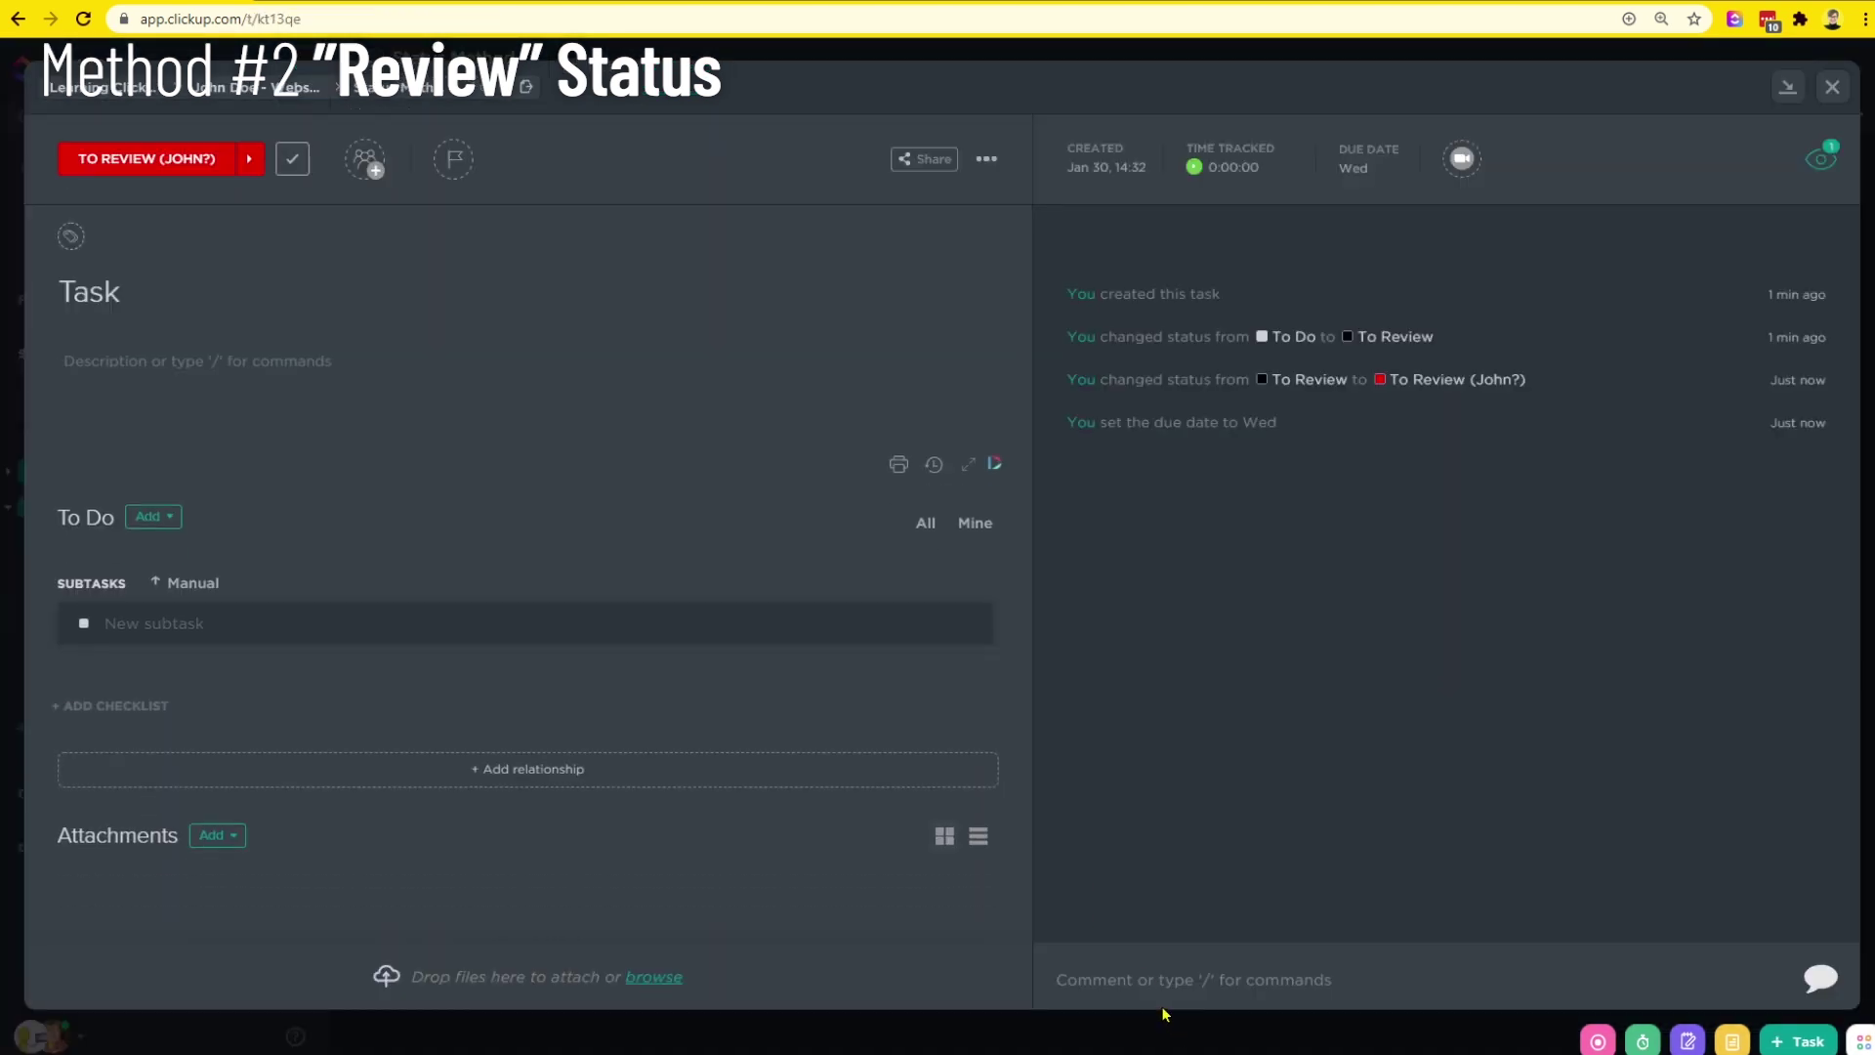
{"action": "left_click", "coordinate": [1173, 967]}
{"action": "type", "text": "T"}
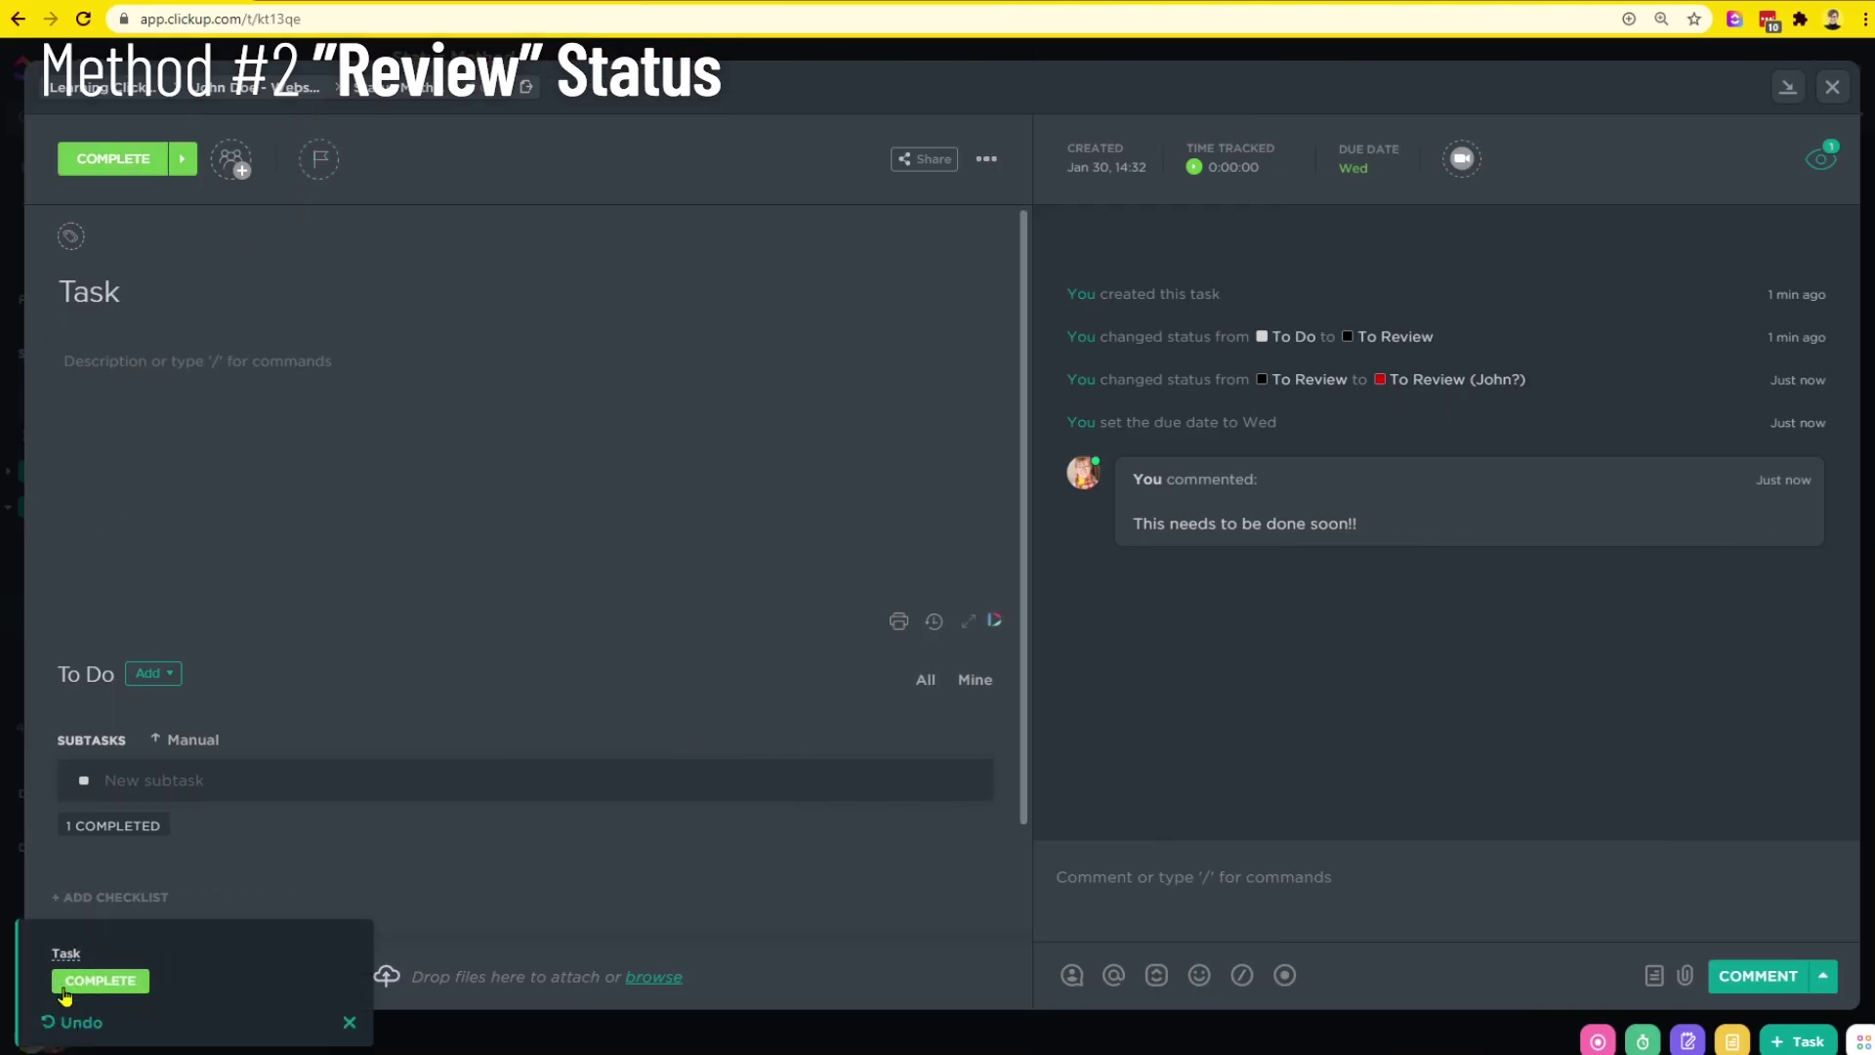
{"action": "left_click", "coordinate": [82, 1024]}
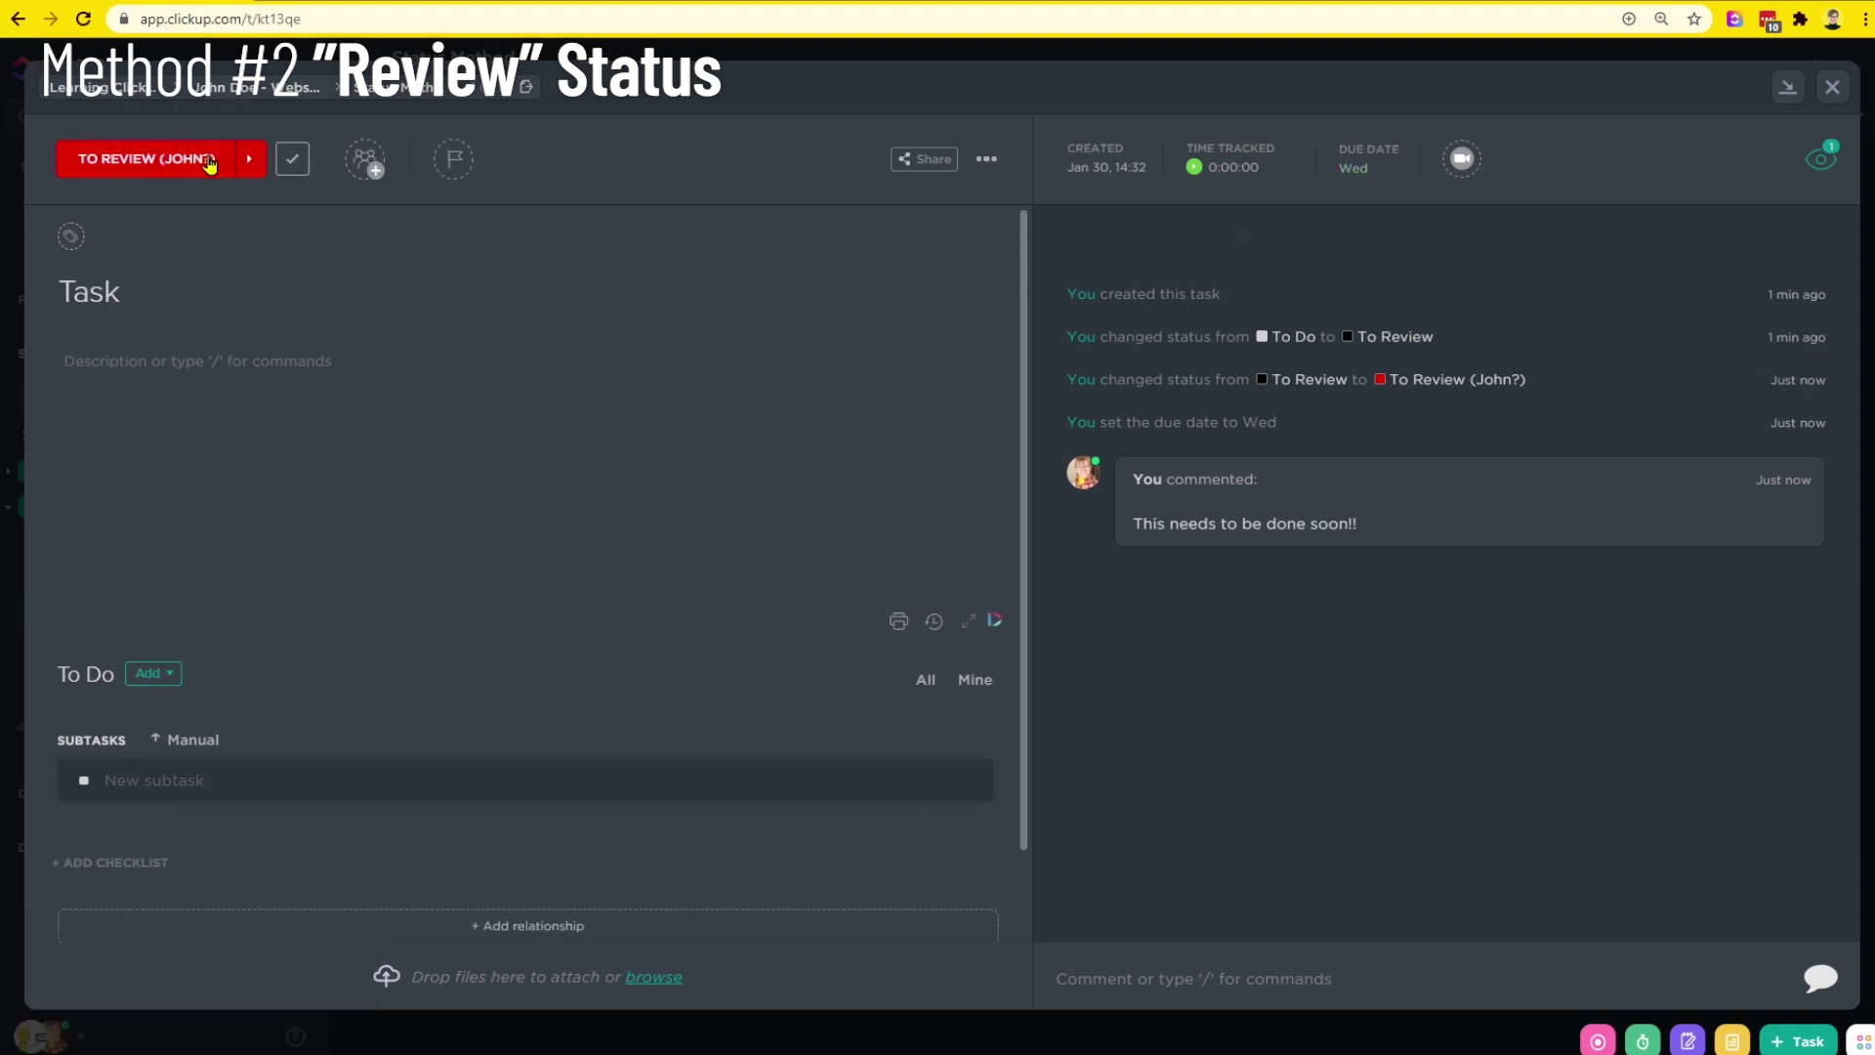
{"action": "left_click", "coordinate": [208, 162]}
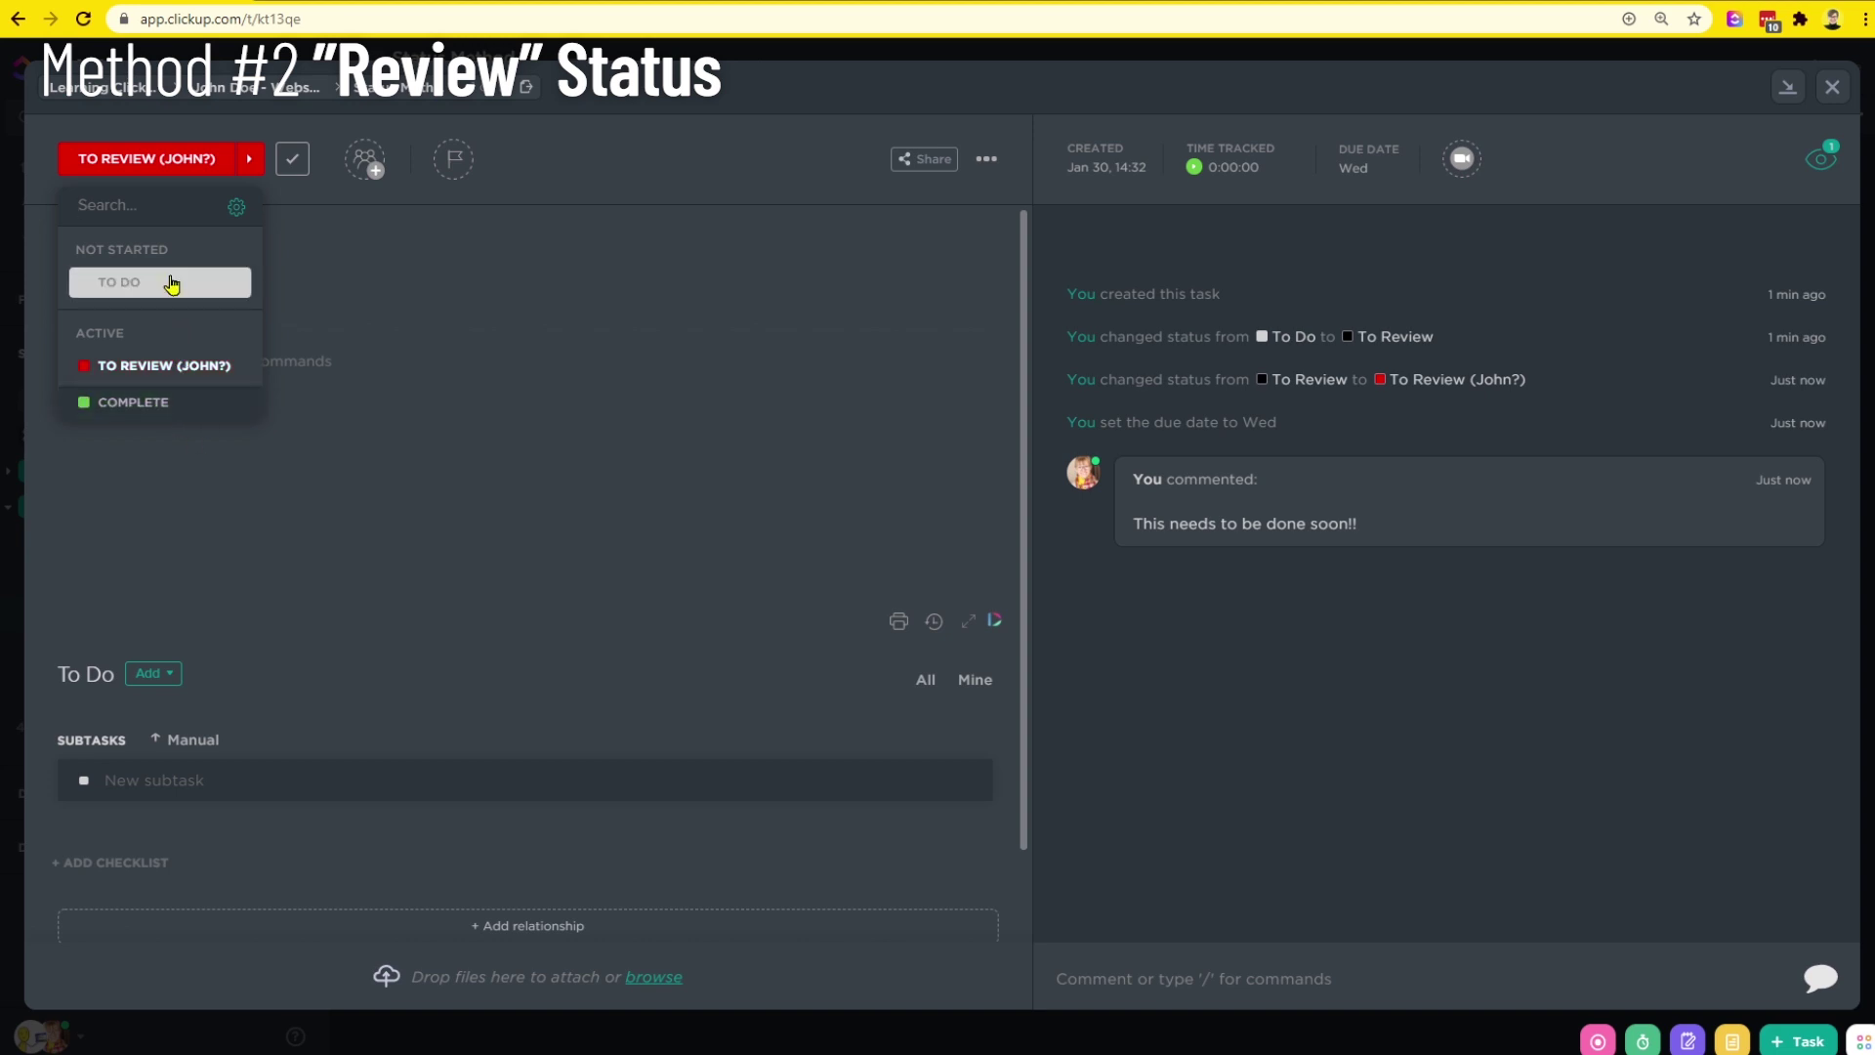